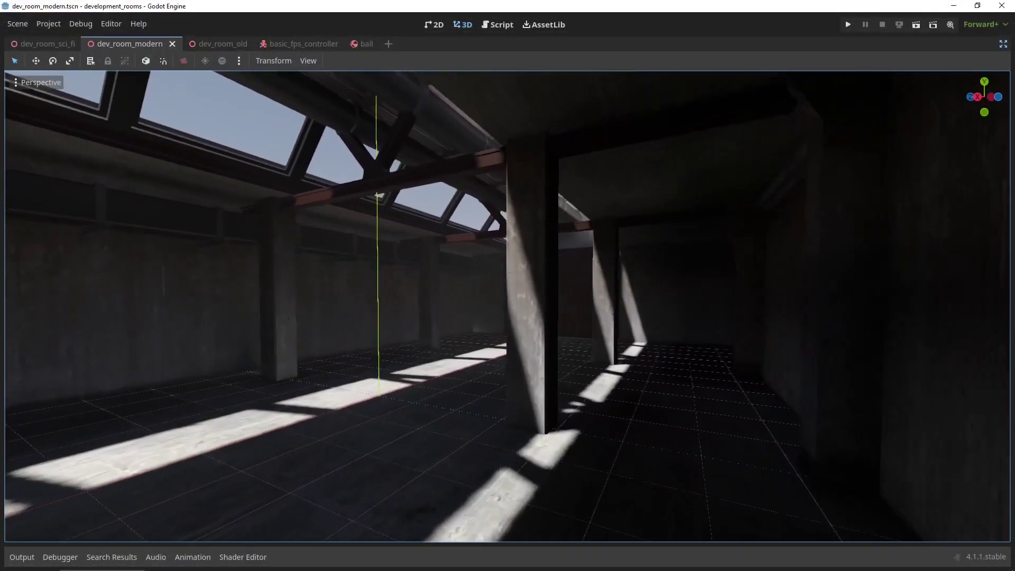
Examine the interiors of the dev_room_modern and dev_room_old scenes by flying through them in the 3D view.
right_drag(508, 307, 376, 301)
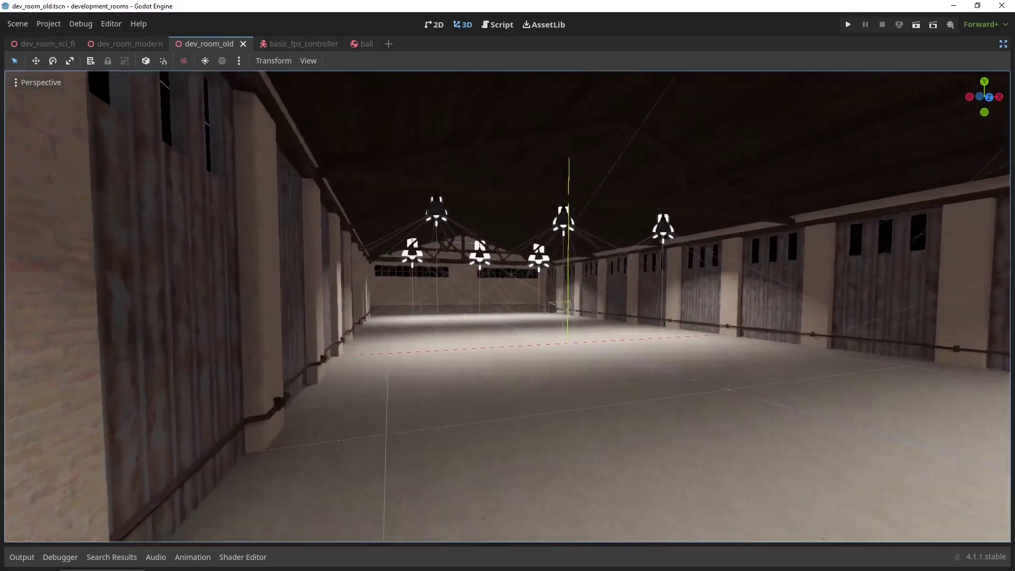
key(w)
mouse_move(507, 307)
right_down()
mouse_move(566, 306)
mouse_move(398, 307)
mouse_move(851, 306)
mouse_move(502, 303)
mouse_move(527, 305)
right_up()
key(w)
key(a)
key(a)
key(w)
right_drag(750, 315, 930, 314)
right_drag(507, 307, 282, 289)
Open the dev_room_sci_fi scene to examine its interior from several directions, and return to the dev_room_old scene.
click(42, 47)
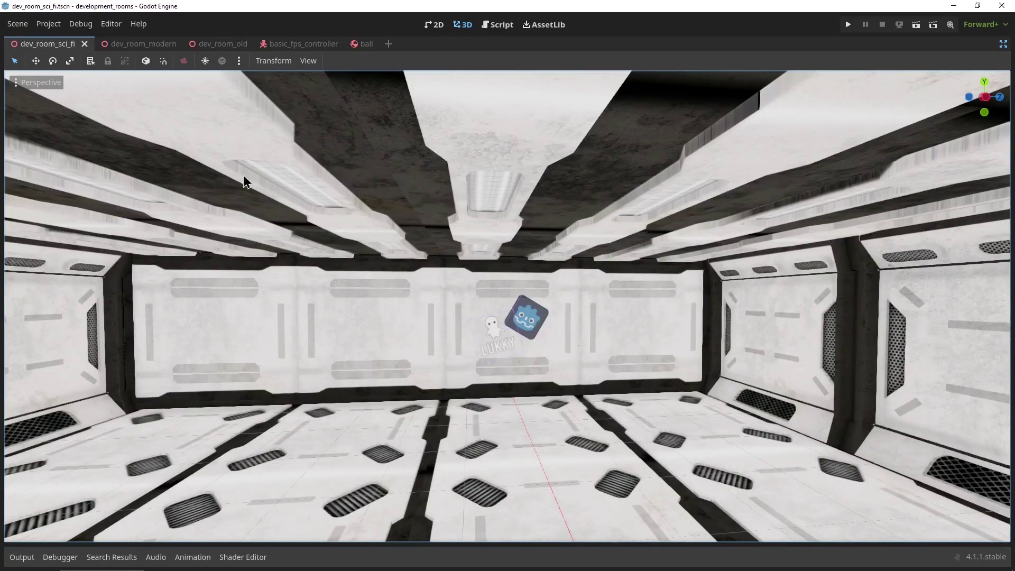
key(w)
mouse_move(244, 176)
right_down()
mouse_move(204, 191)
mouse_move(111, 194)
mouse_move(22, 177)
mouse_move(245, 182)
right_up()
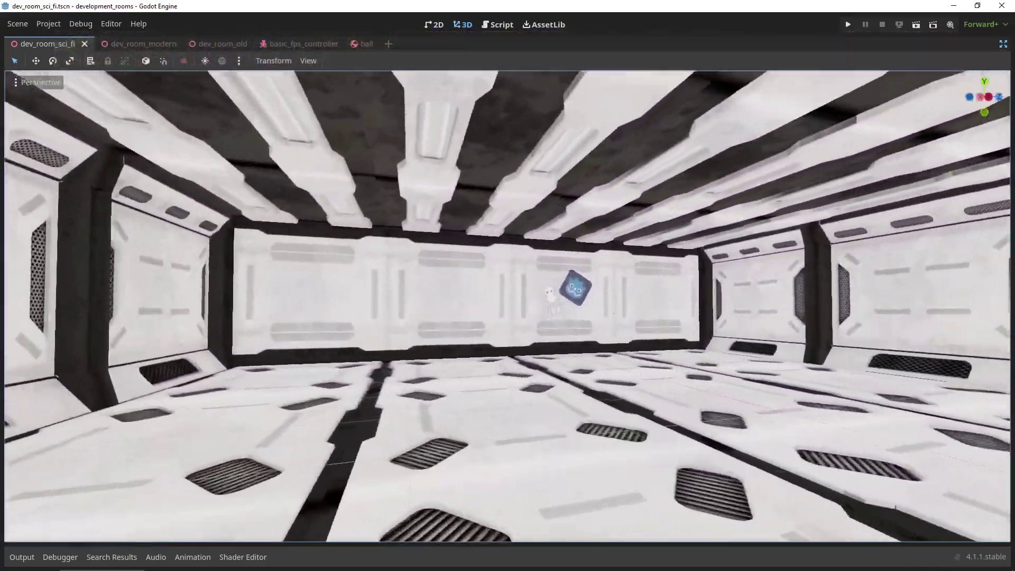
right_drag(508, 307, 751, 306)
key(a)
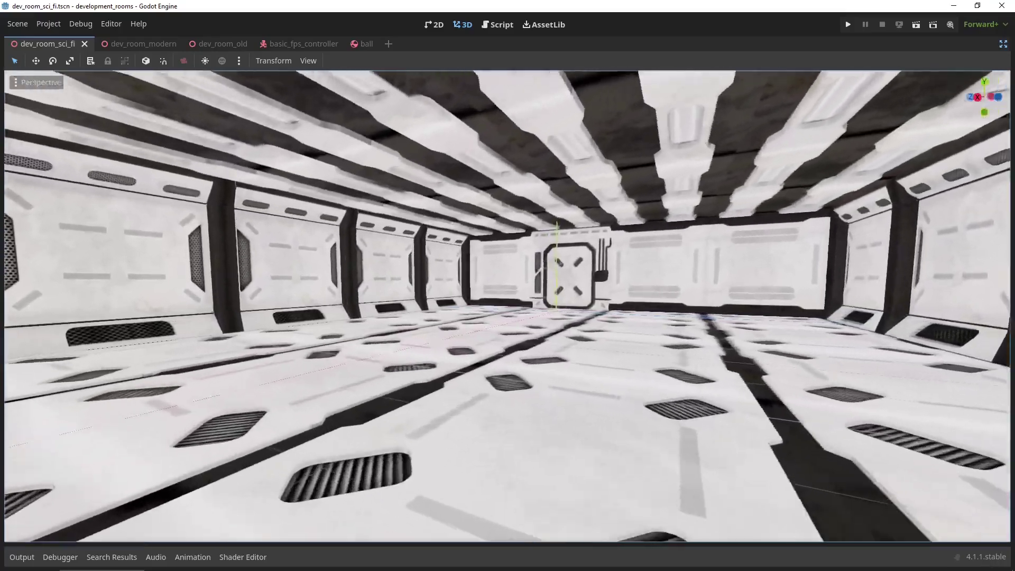
right_drag(487, 285, 735, 285)
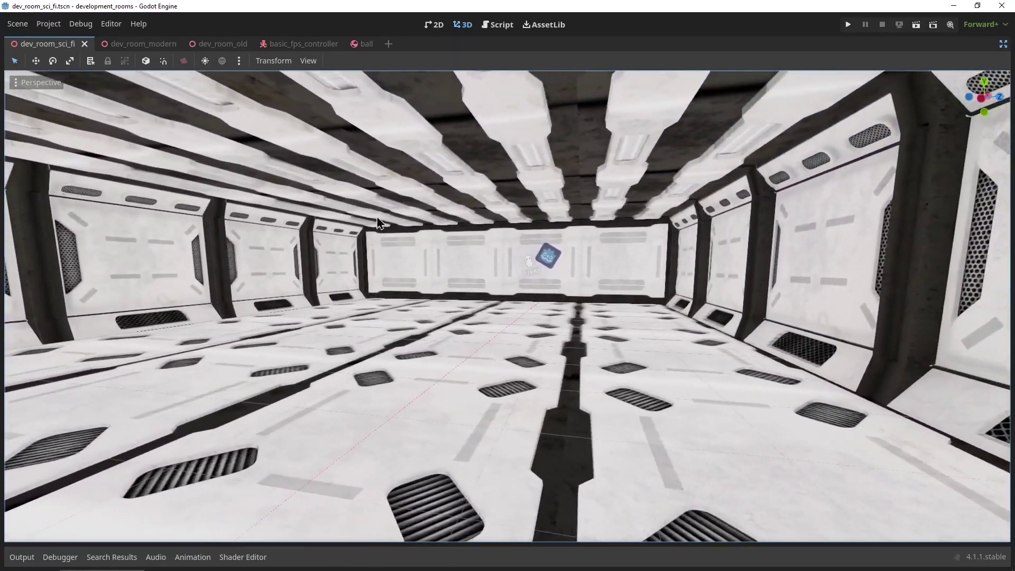
click(219, 47)
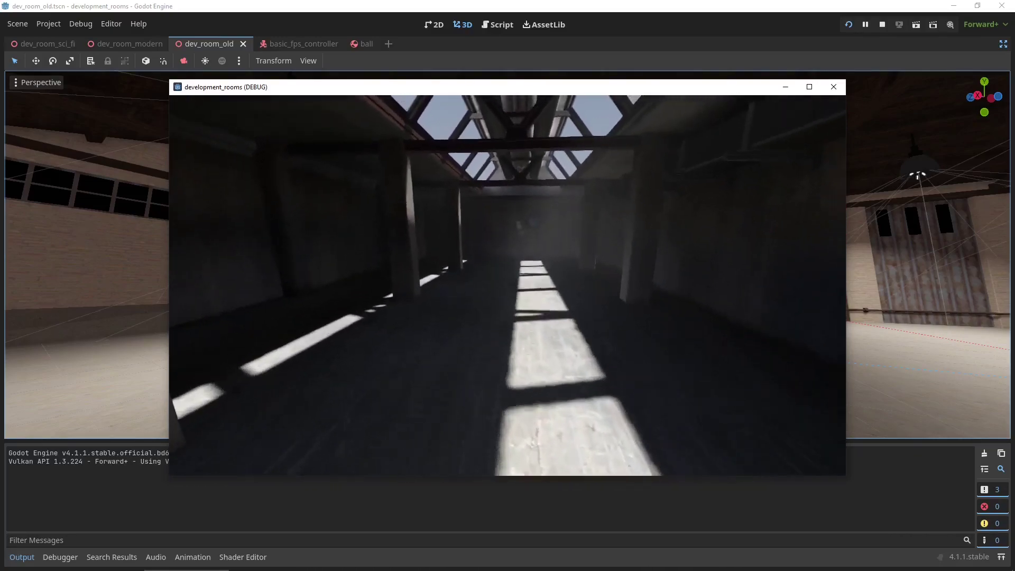
Playtest the modern room by walking around and launching balls in different directions, and quit the running project.
key(w)
click(508, 285)
click(507, 285)
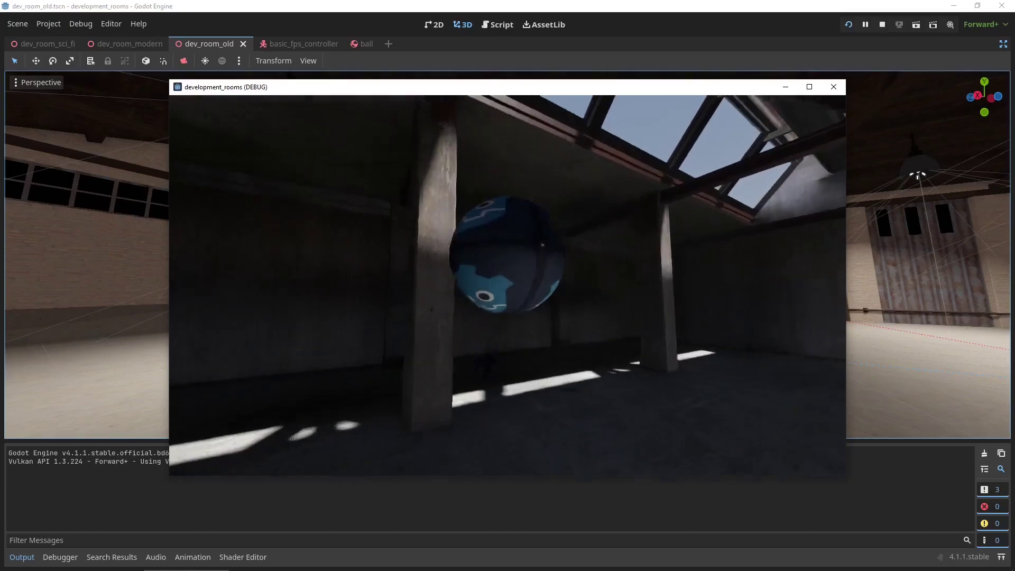
click(507, 286)
key(w)
click(507, 285)
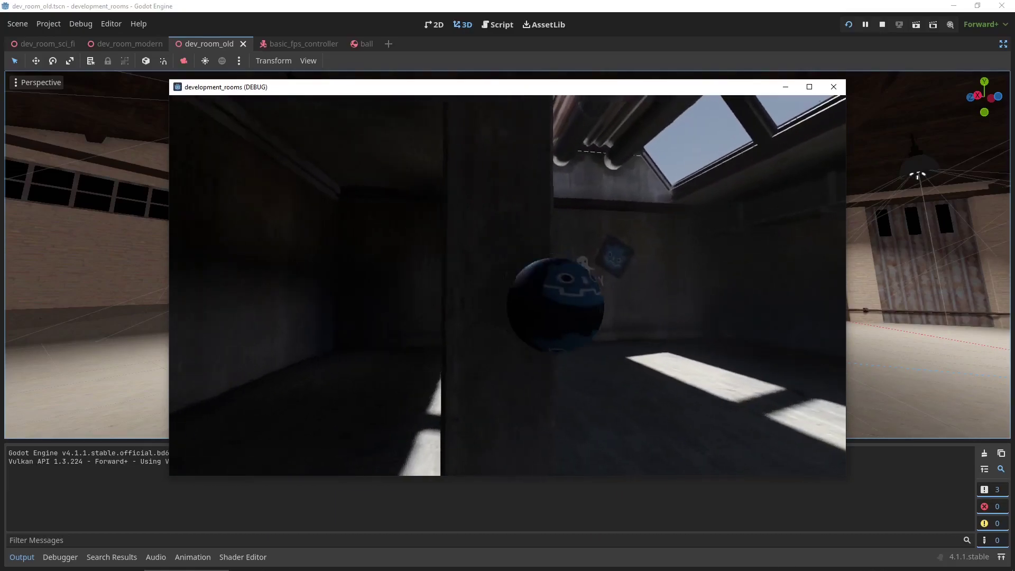
click(507, 286)
click(507, 285)
click(507, 285)
click(507, 286)
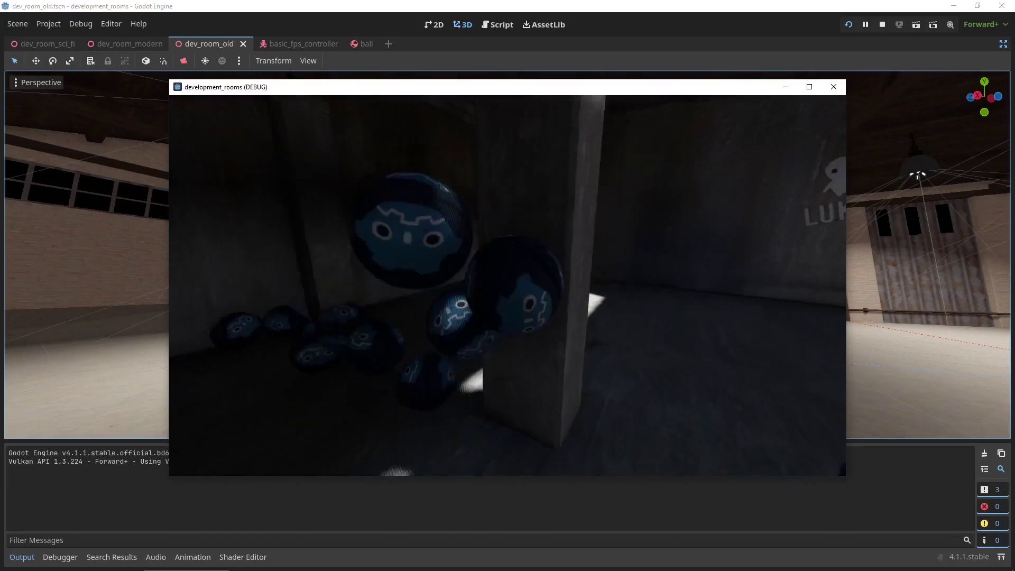
click(508, 286)
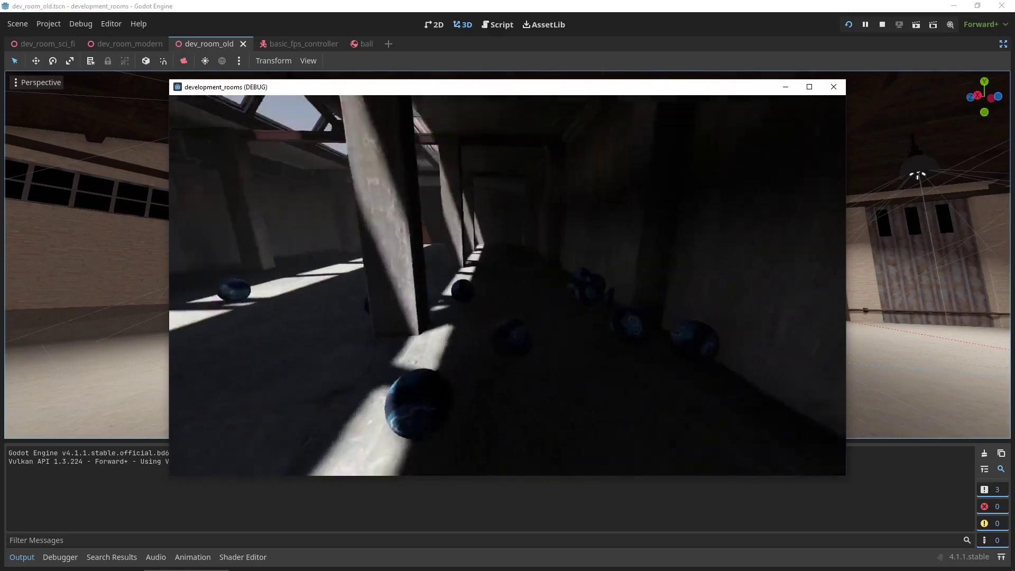
click(508, 285)
click(508, 286)
click(507, 285)
key(w)
click(507, 286)
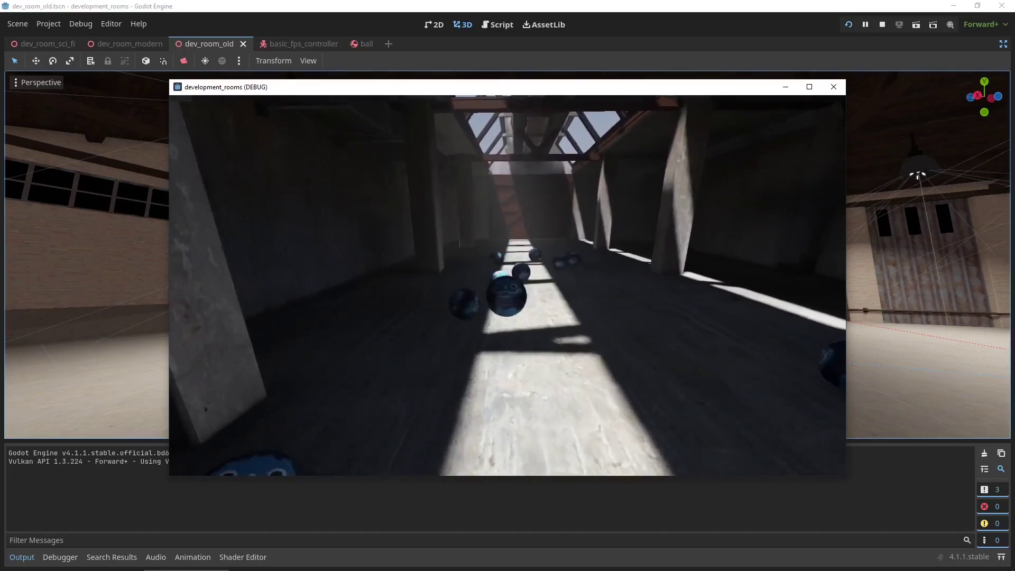
click(507, 285)
click(508, 285)
key(w)
click(508, 285)
click(508, 285)
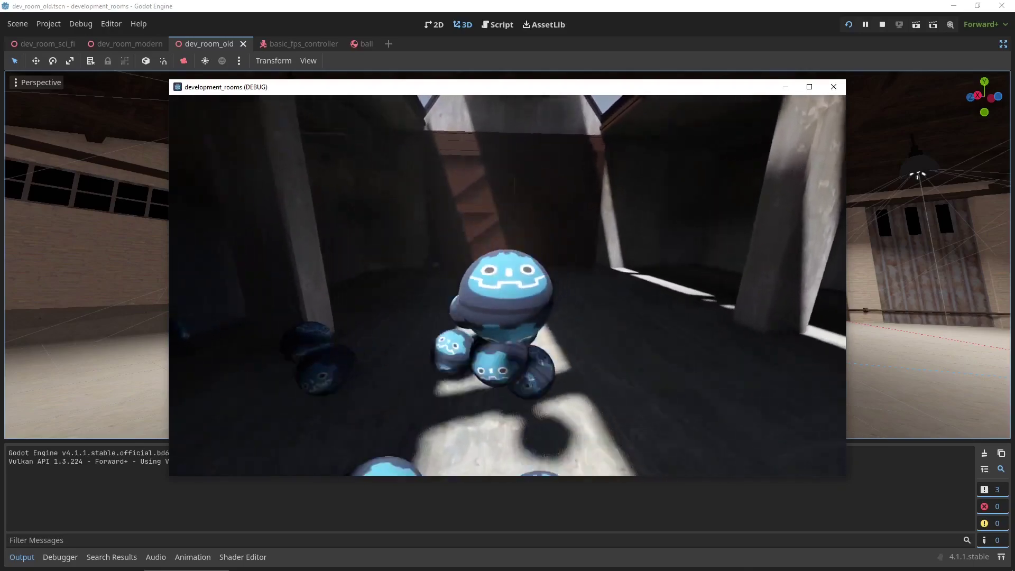
click(508, 285)
click(508, 286)
key(w)
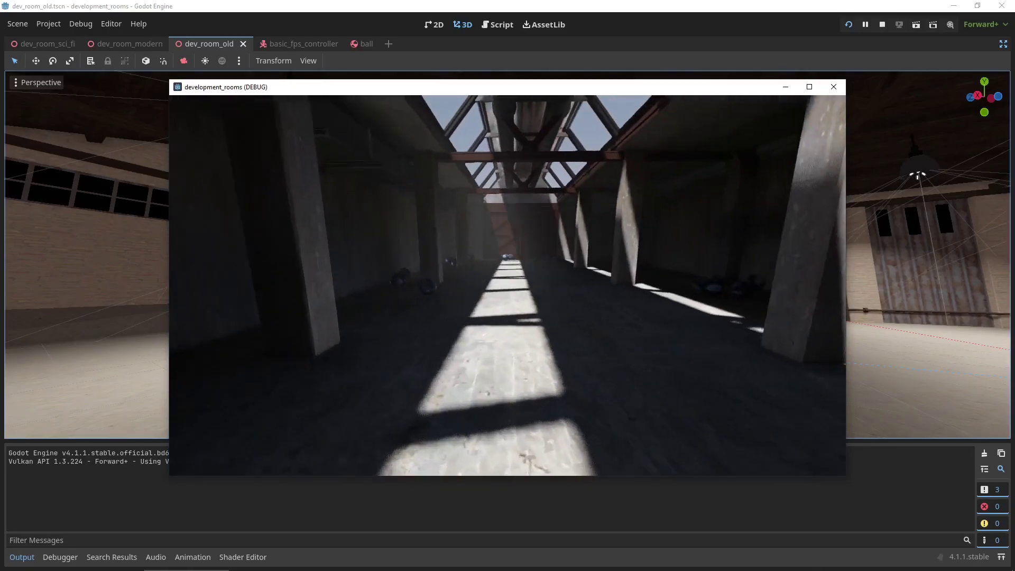
click(507, 285)
click(507, 286)
click(507, 285)
key(w)
click(508, 285)
click(508, 286)
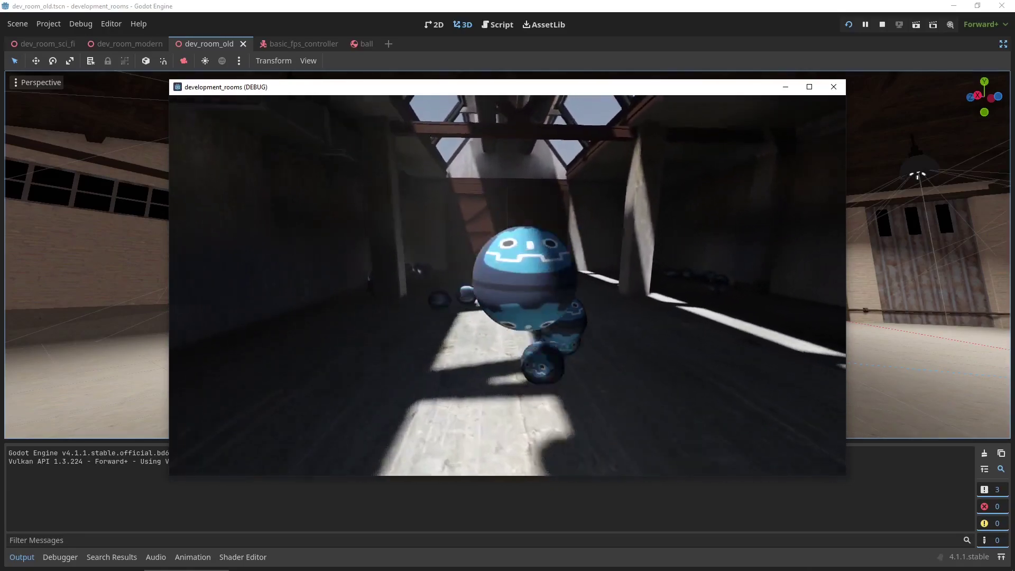
click(507, 285)
key(Escape)
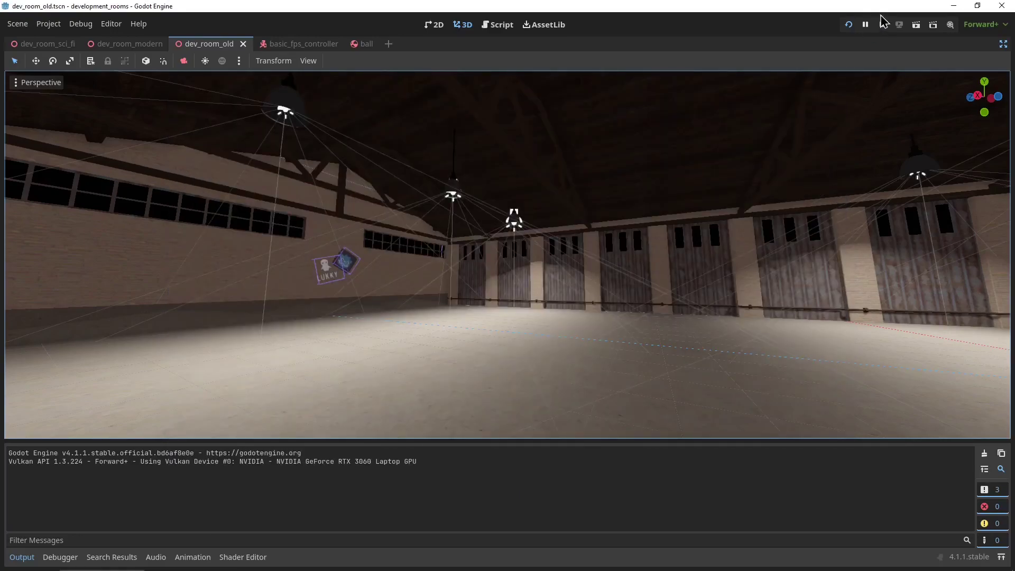
Leave distraction-free mode and inspect the WorldEnvironment and basic_fps_controller nodes of dev_room_old.
click(1002, 44)
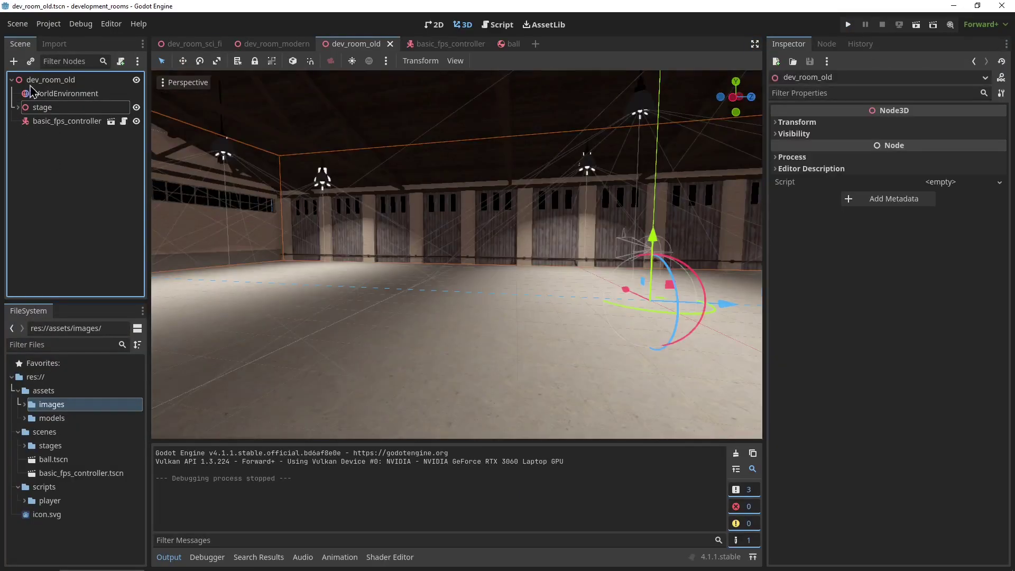
click(47, 94)
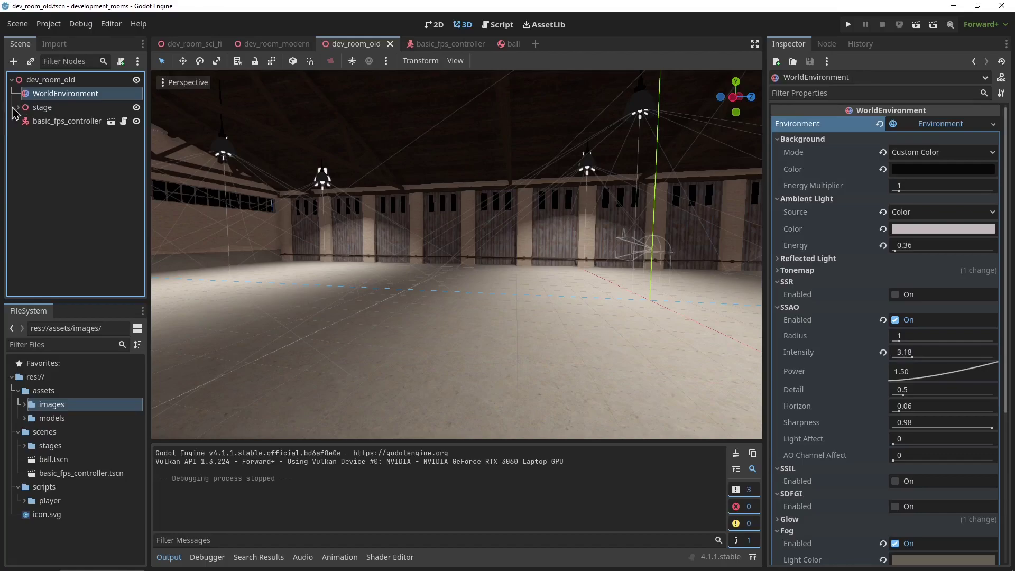
click(33, 110)
click(42, 121)
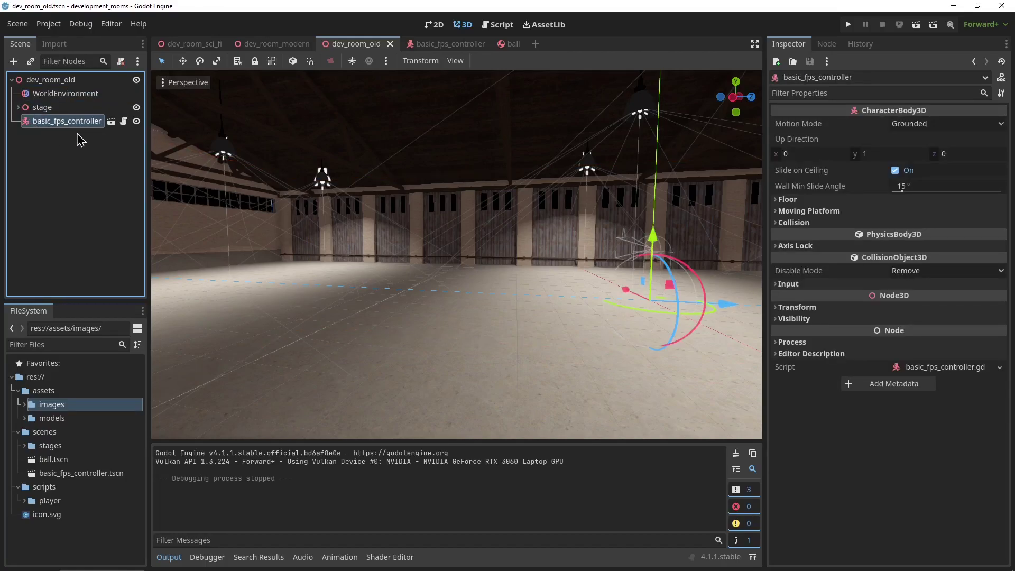
click(46, 95)
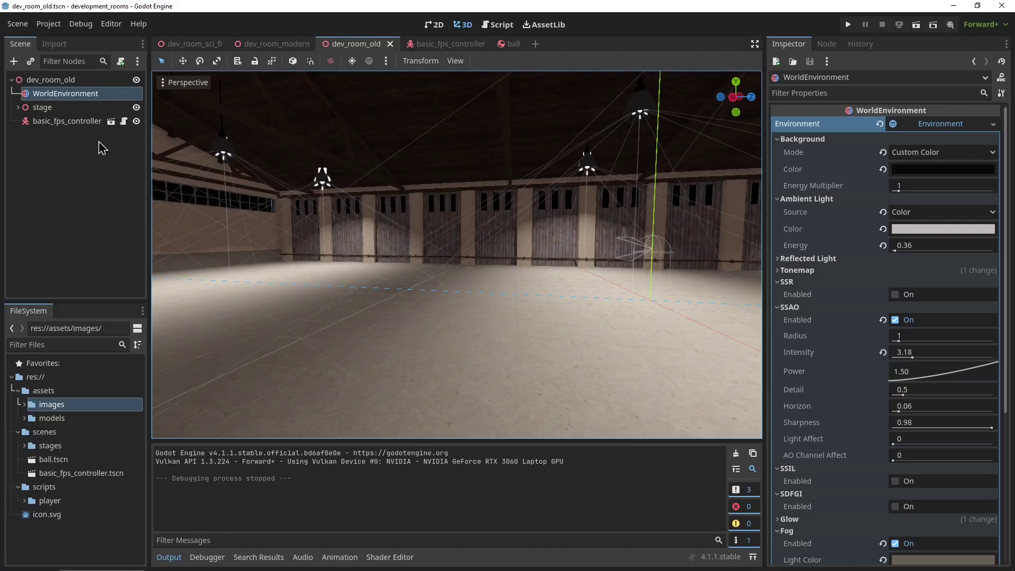
Expand the stage node and examine its dev_room_old model in the viewport.
click(17, 107)
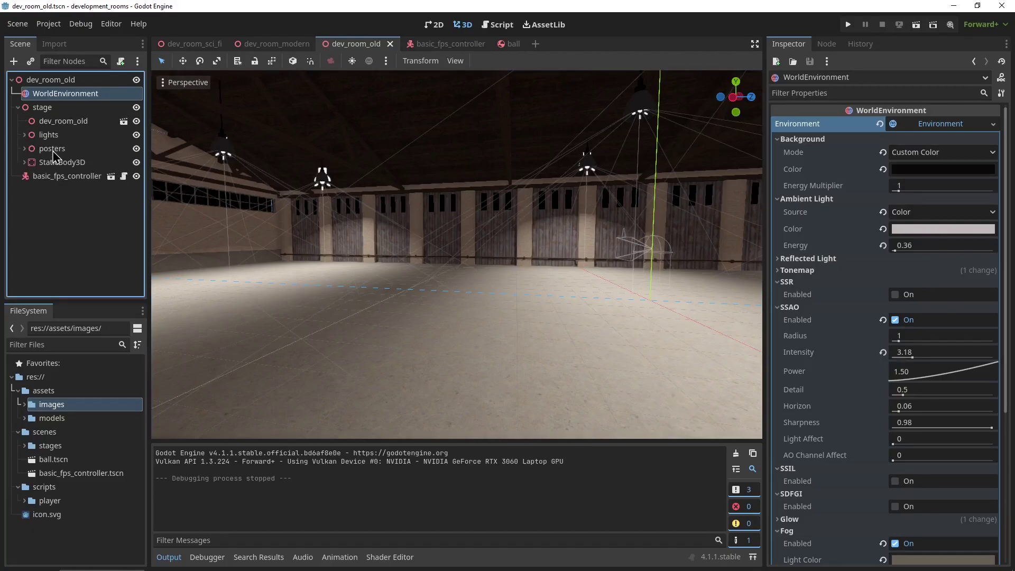
click(53, 122)
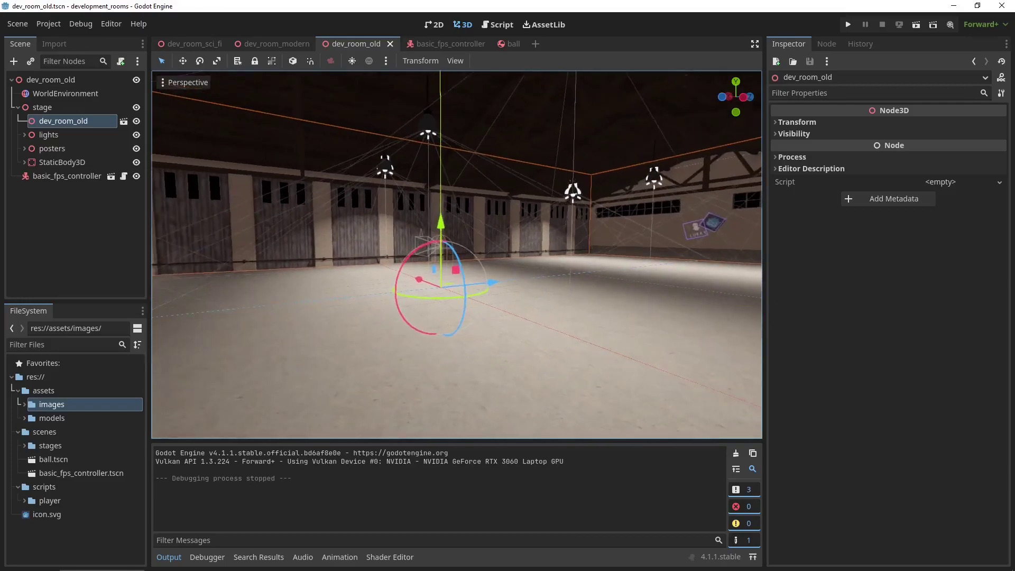
mouse_move(321, 168)
right_down()
mouse_move(334, 175)
mouse_move(321, 168)
right_up()
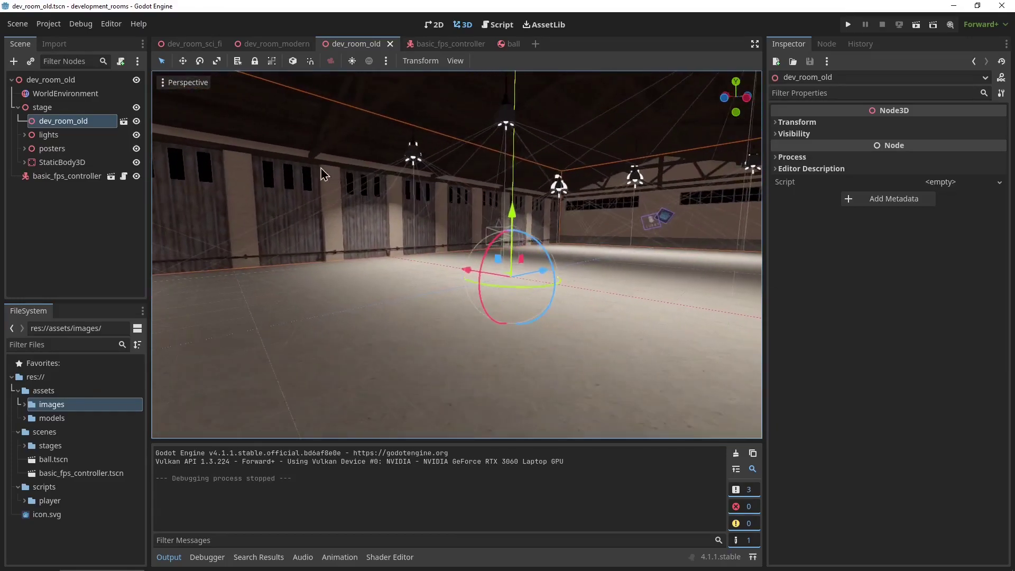
Expand the lights group, select all of its spotlights to inspect them, and collapse the group again.
click(49, 135)
click(24, 135)
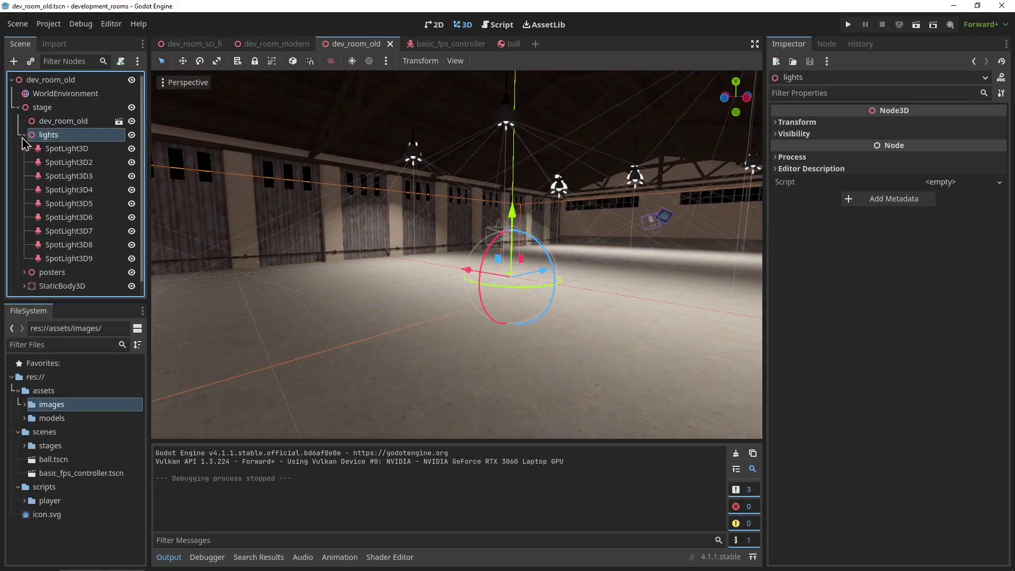
click(64, 149)
shift+click(93, 259)
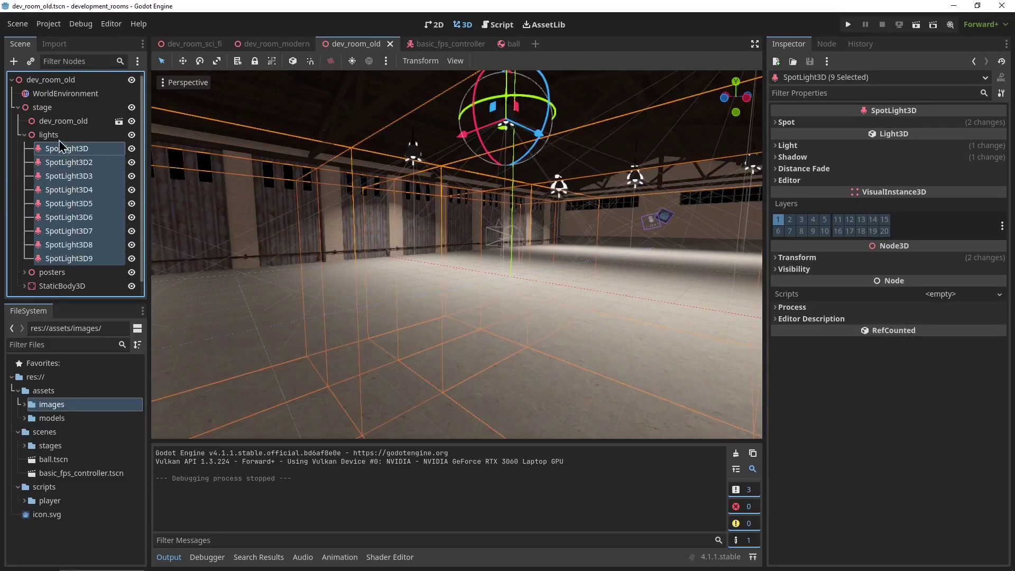
click(33, 136)
click(24, 136)
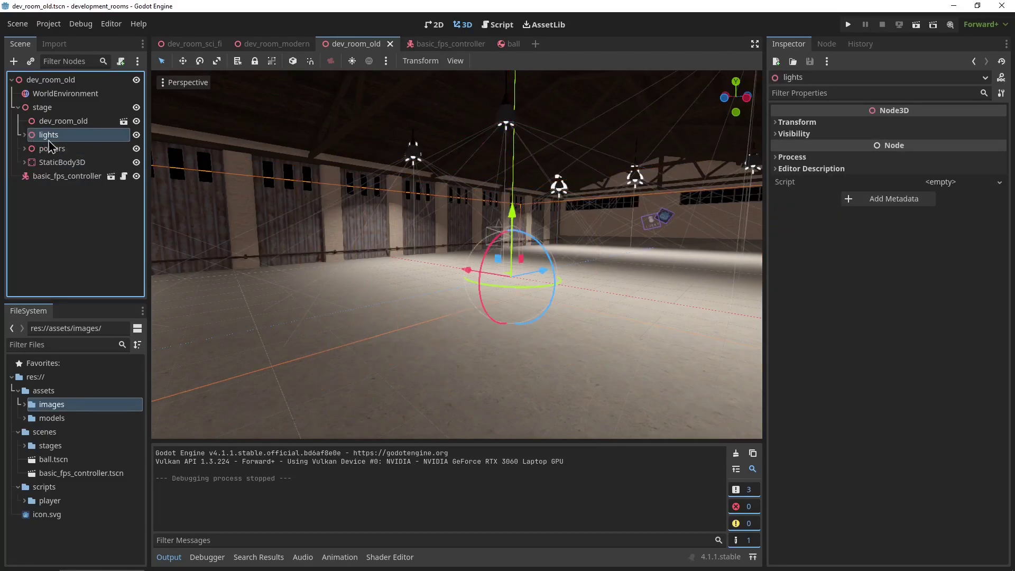
Examine the lamps in the old room up close and focus the view on the posters node.
right_drag(186, 165, 264, 151)
key(w)
right_drag(482, 258, 474, 236)
key(w)
scroll(482, 260, up, 4)
key(f)
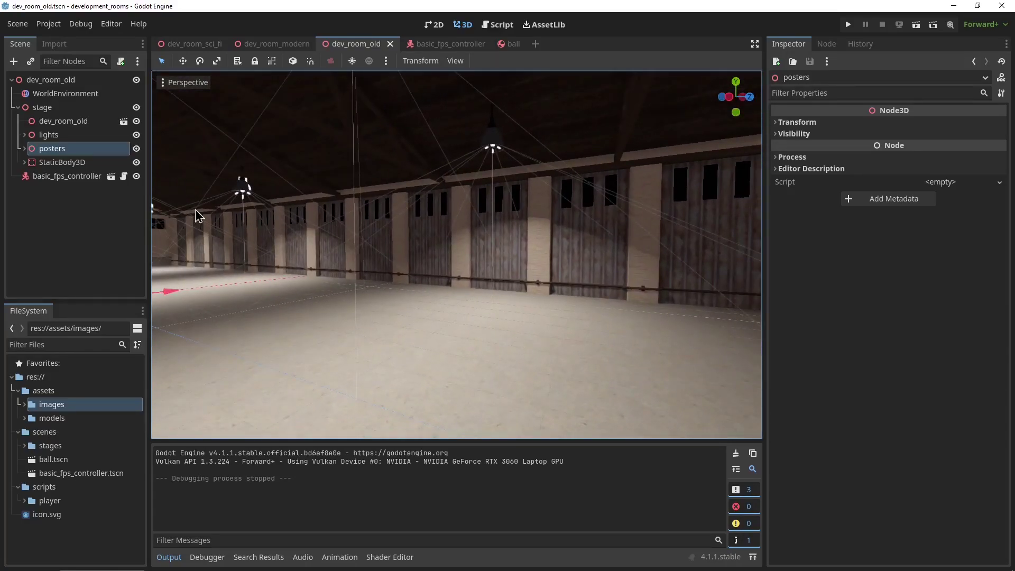
Select the StaticBody3D node and examine its collision shapes around the outside of the old room.
click(62, 162)
key(f)
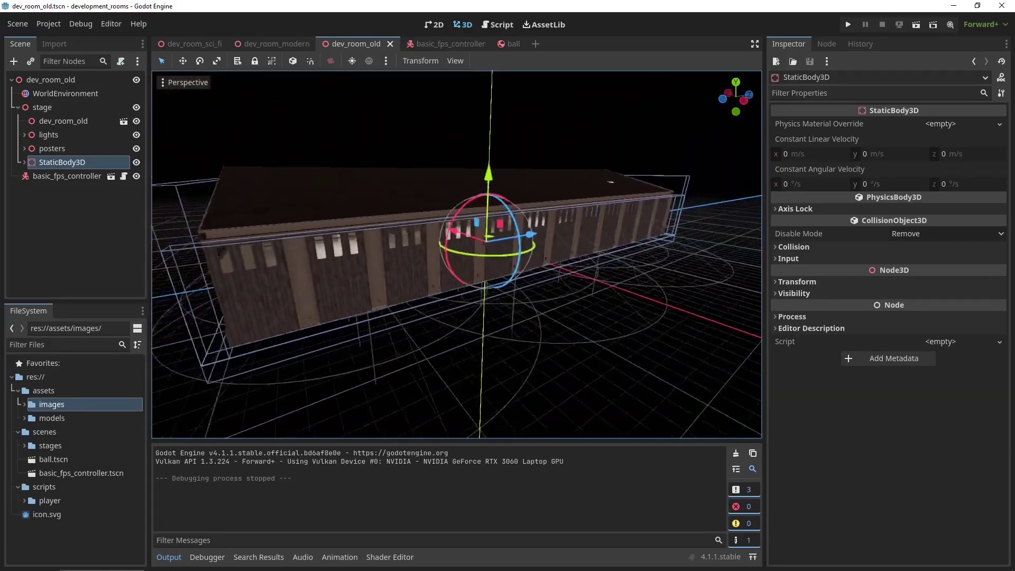
key(s)
right_drag(456, 254, 445, 241)
key(w)
Open the dev_room_modern scene, collapse its stage node, and look around the room.
click(311, 44)
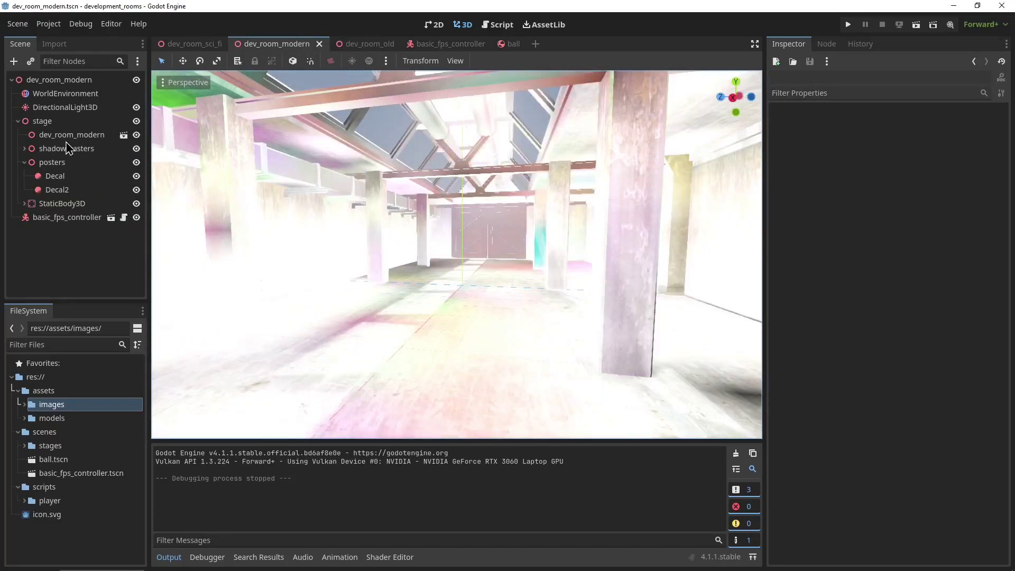
click(20, 121)
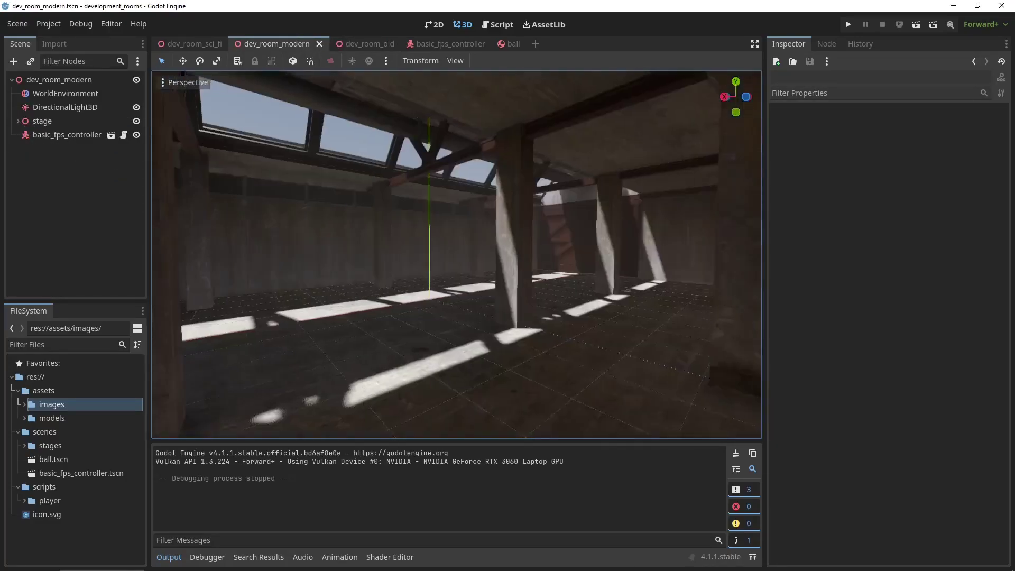
middle_drag(236, 214, 314, 213)
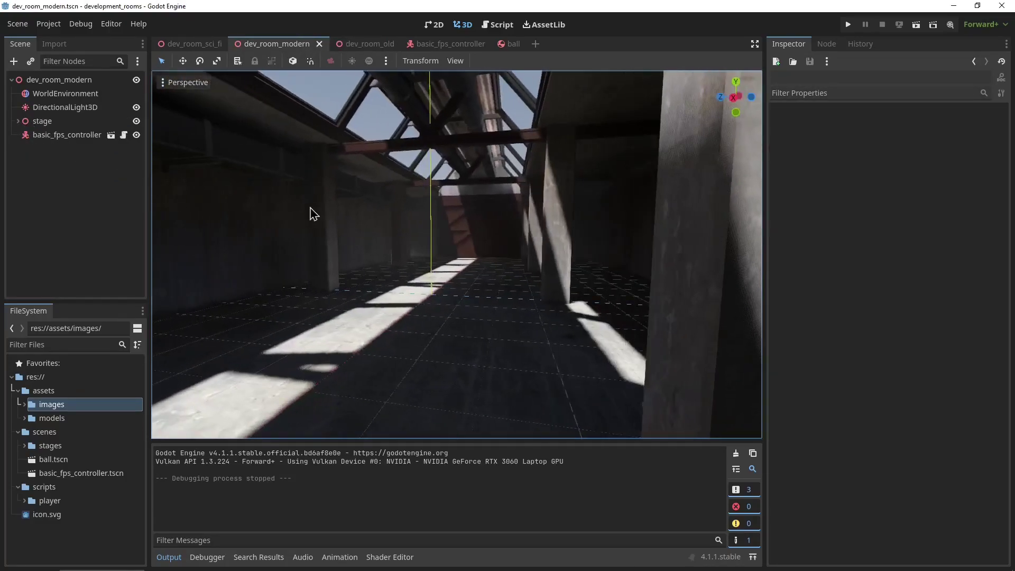
Rotate the DirectionalLight3D slightly around its vertical axis to change how sunlight enters the modern room.
click(53, 109)
right_drag(258, 171, 408, 276)
key(e)
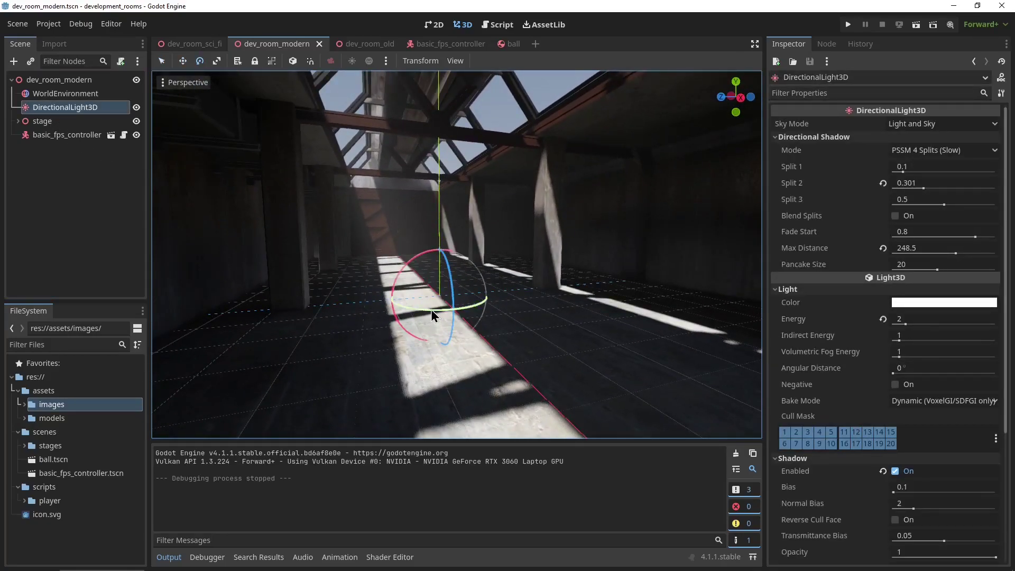
mouse_move(430, 309)
mouse_down()
mouse_move(414, 306)
mouse_move(447, 327)
mouse_move(463, 297)
mouse_move(420, 312)
mouse_up()
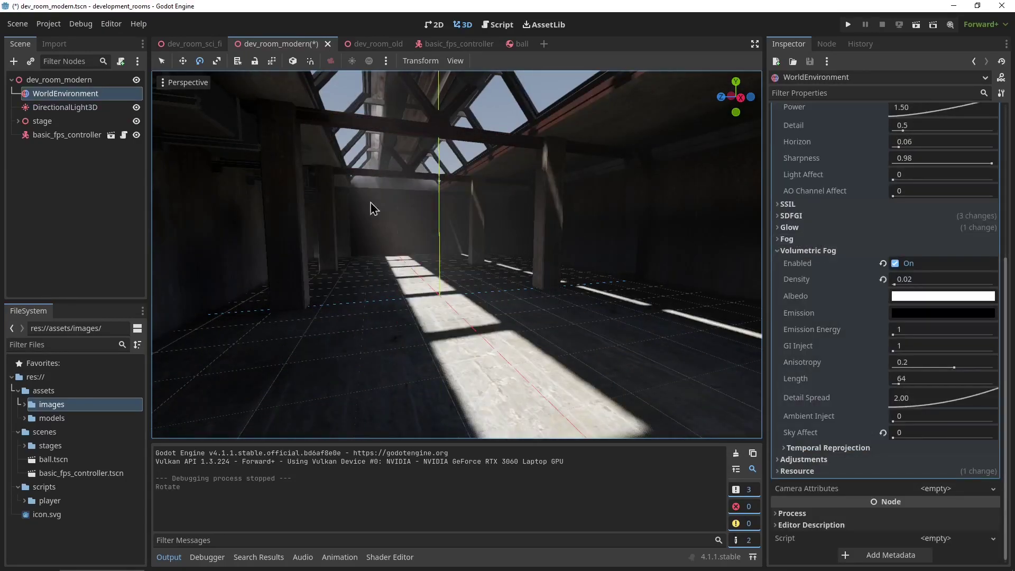
Expand the SDFGI settings of the modern room's WorldEnvironment and examine the lighting around the room.
click(779, 217)
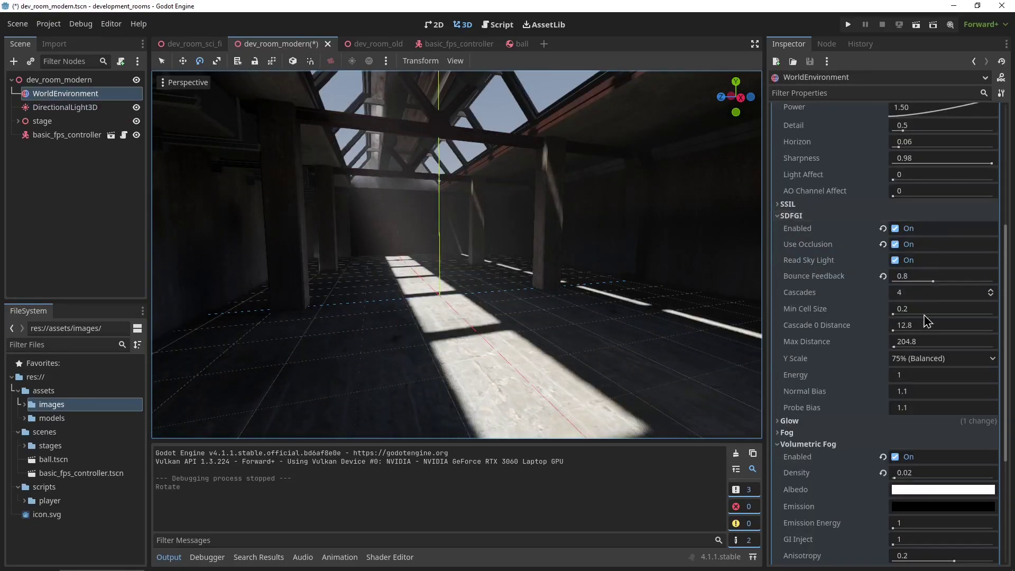
key(w)
right_drag(593, 255, 317, 220)
right_drag(730, 307, 512, 276)
Switch to the dev_room_sci_fi scene and inspect the room alongside its node tree.
click(196, 46)
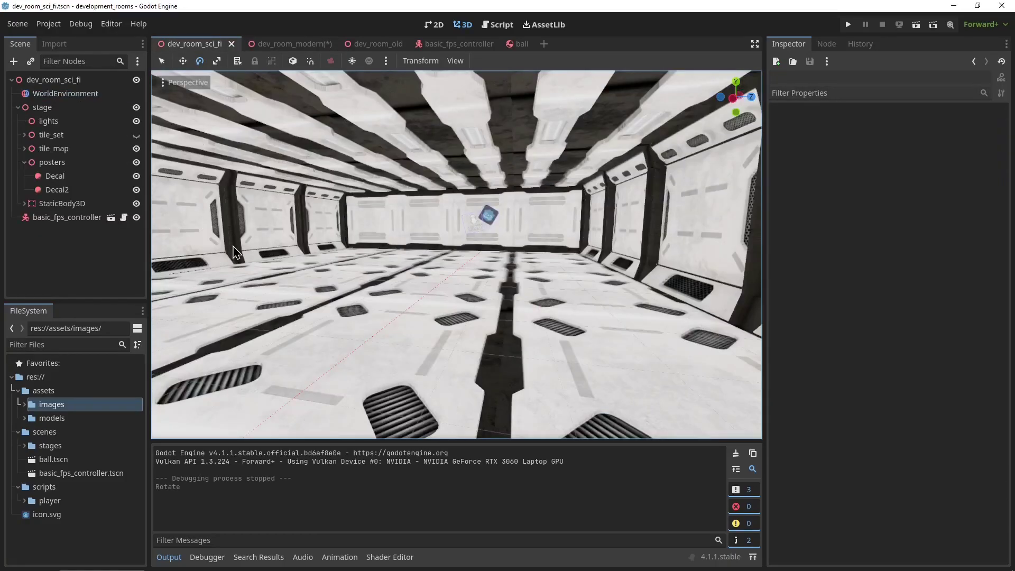
right_drag(256, 254, 344, 258)
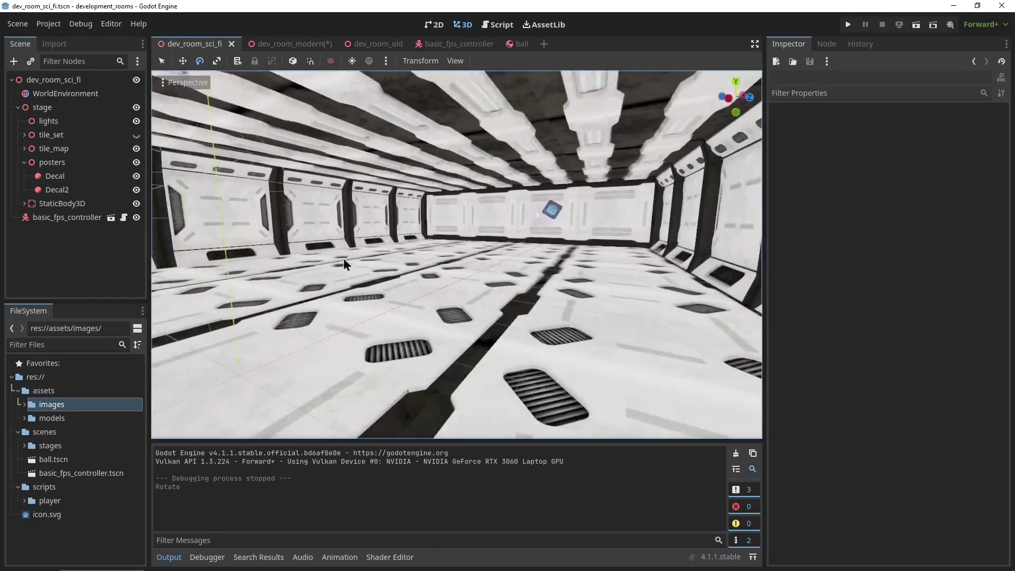
Expand the tile_map node, try raising a floor tile of the sci-fi room, and undo the move.
click(24, 163)
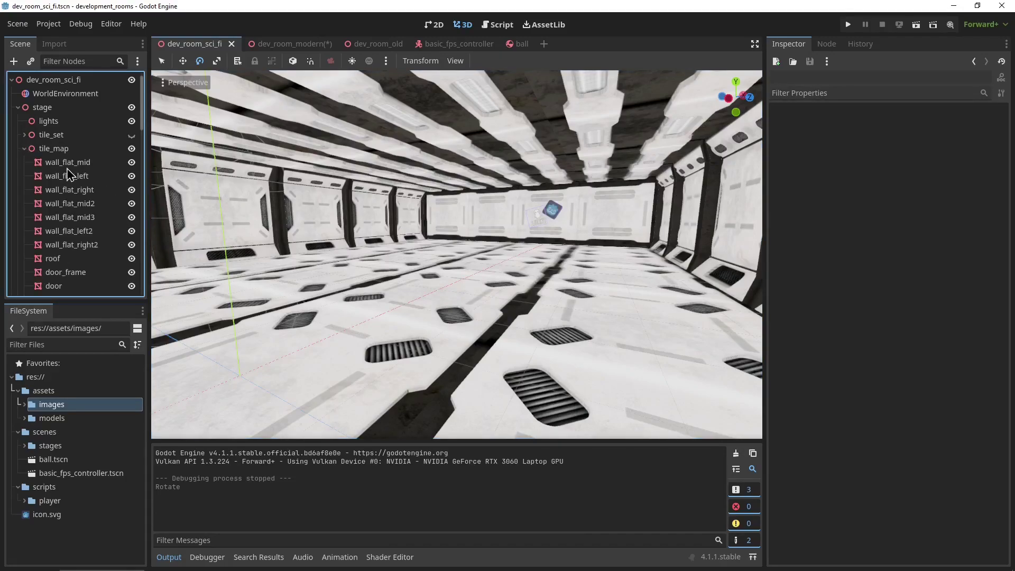
click(67, 169)
click(69, 189)
click(426, 295)
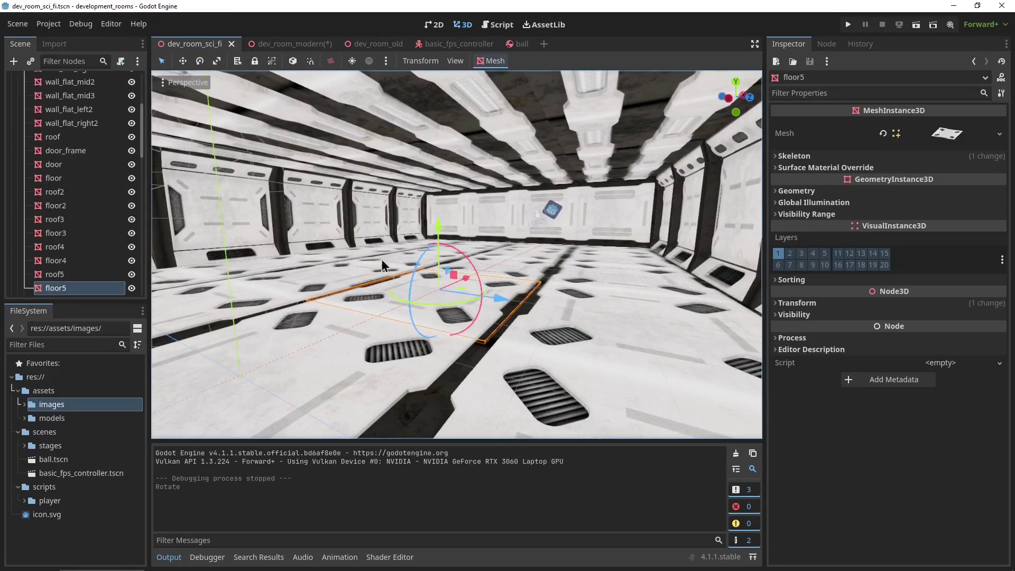
drag(439, 224, 442, 190)
key(ctrl+z)
Shift a wall tile of the sci-fi room twice and undo the last shift.
key(w)
right_drag(442, 189, 354, 193)
click(483, 292)
drag(484, 292, 513, 287)
mouse_move(469, 325)
mouse_down()
mouse_move(427, 285)
mouse_move(455, 321)
mouse_up()
key(ctrl+z)
Collapse tile_map, show the tile_set node and hide tile_map to examine the separate modular pieces.
key(w)
right_drag(418, 284, 163, 265)
scroll(55, 247, up, 20)
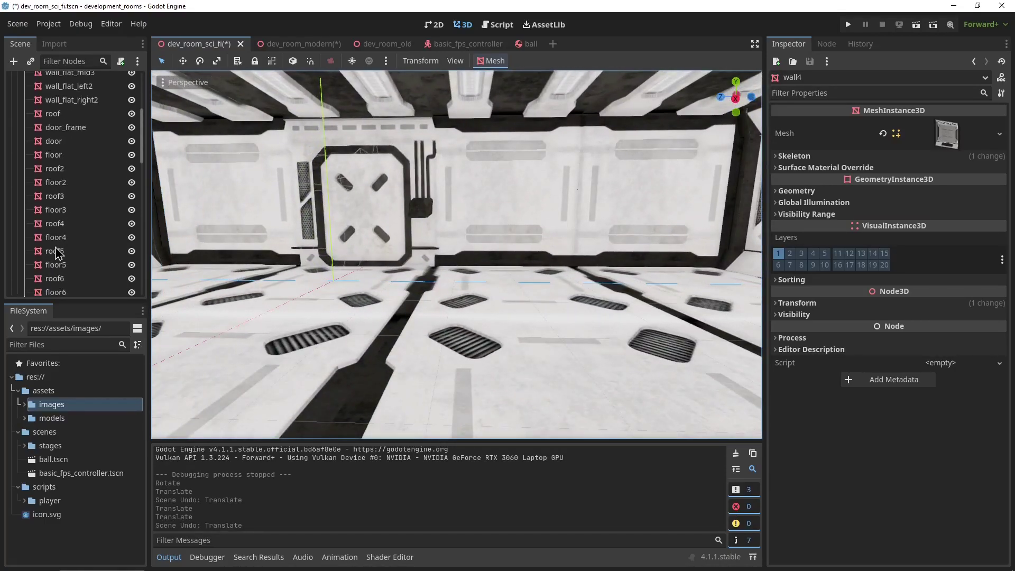
click(24, 149)
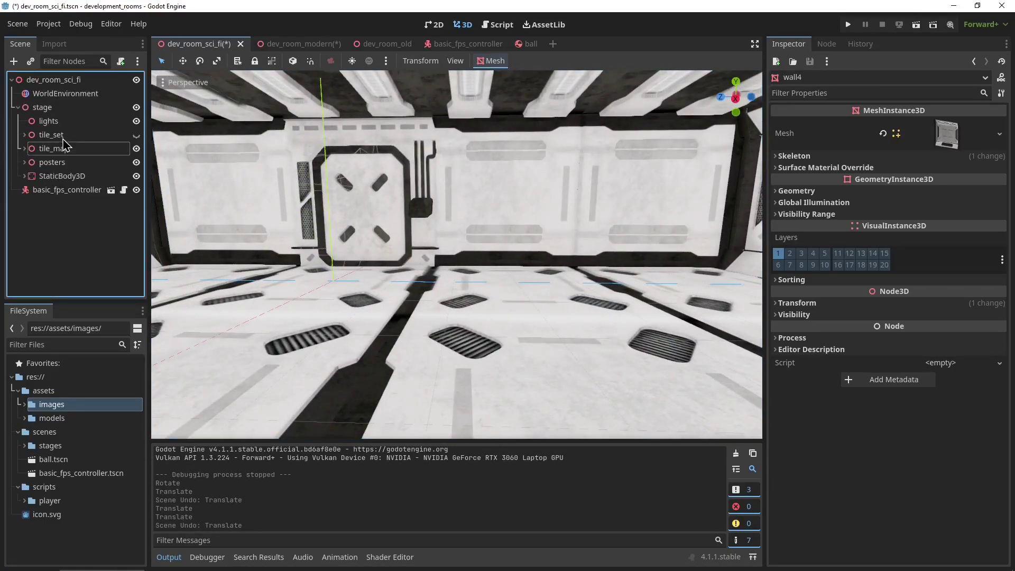
click(136, 135)
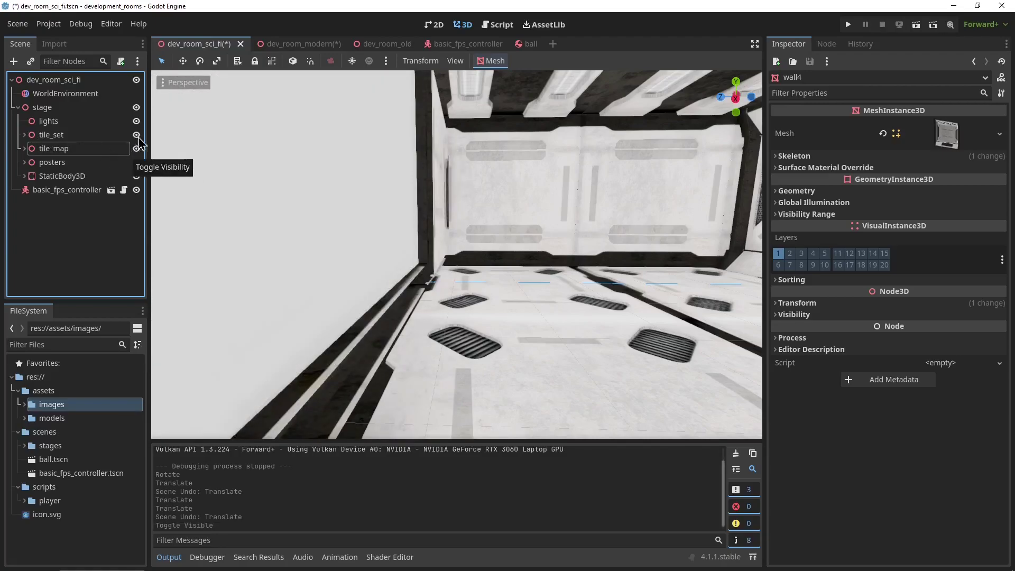
click(137, 152)
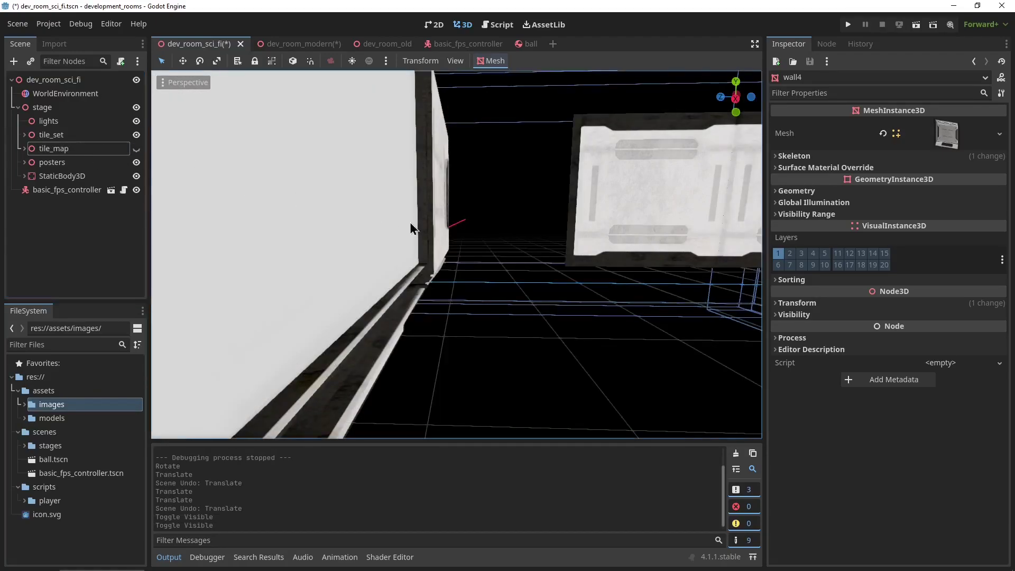
key(s)
right_drag(410, 227, 660, 240)
key(a)
key(w)
key(a)
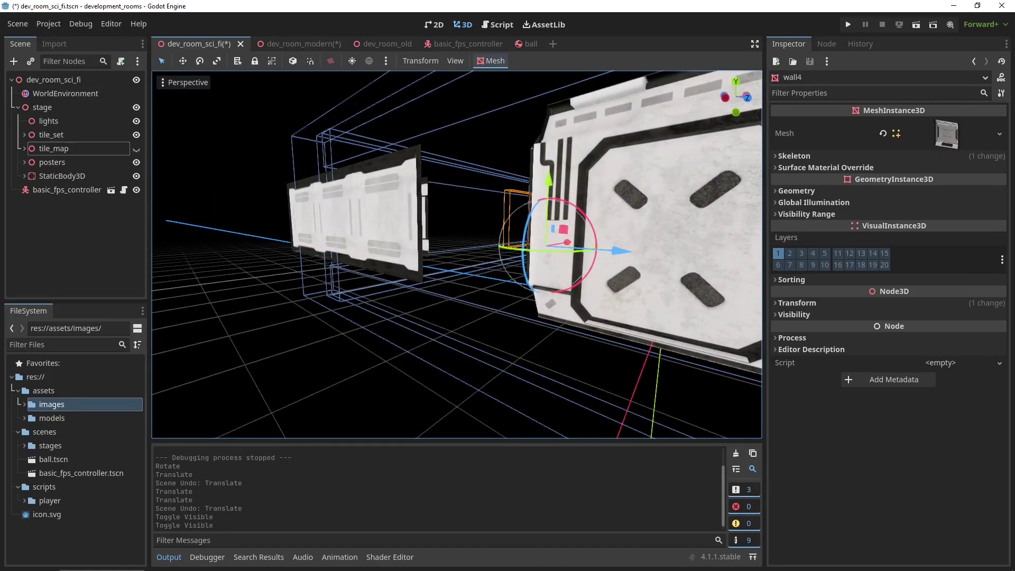
key(F6)
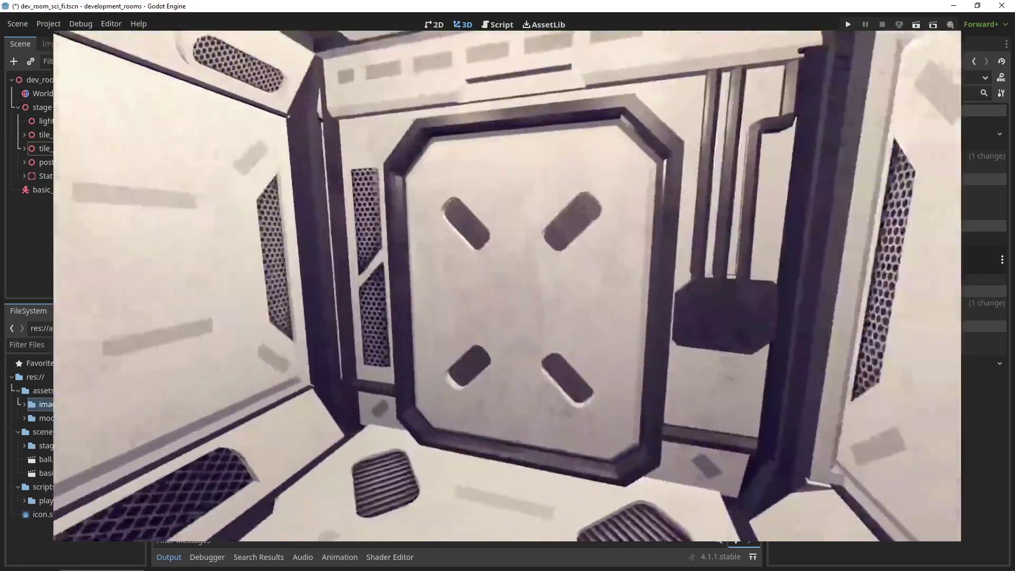
key(Escape)
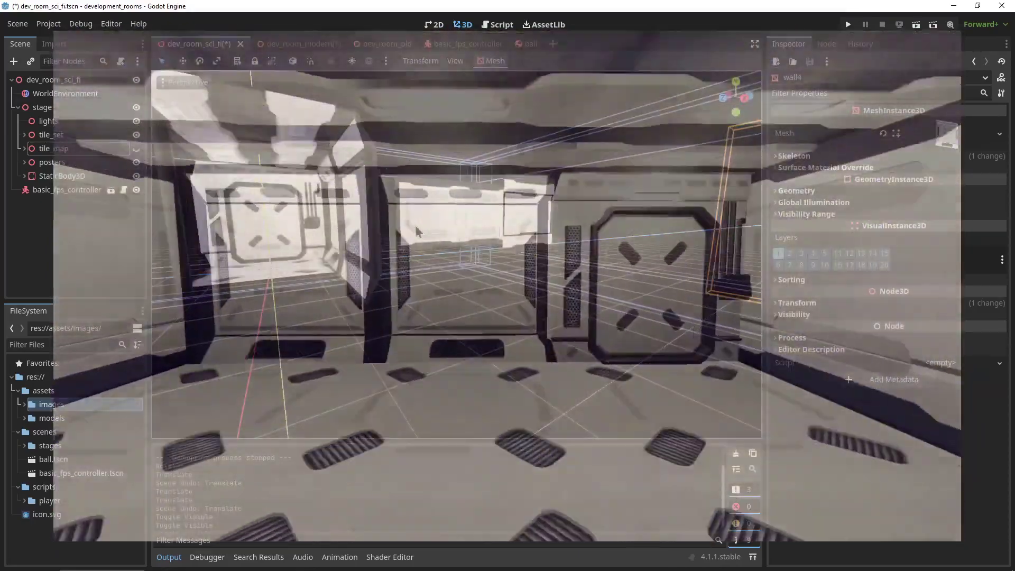
Show tile_map again, hide tile_set, and save the sci-fi scene.
click(136, 148)
click(137, 135)
right_drag(296, 183, 288, 182)
key(a)
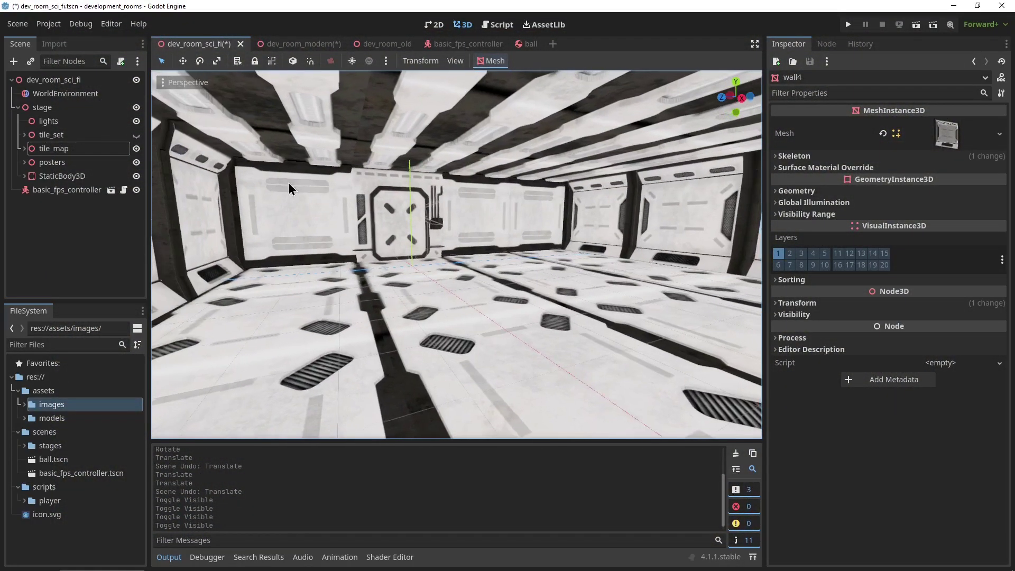
key(ctrl+s)
Open the basic_fps_controller script and highlight the "Spawning ball on click" code in the _input function.
click(505, 28)
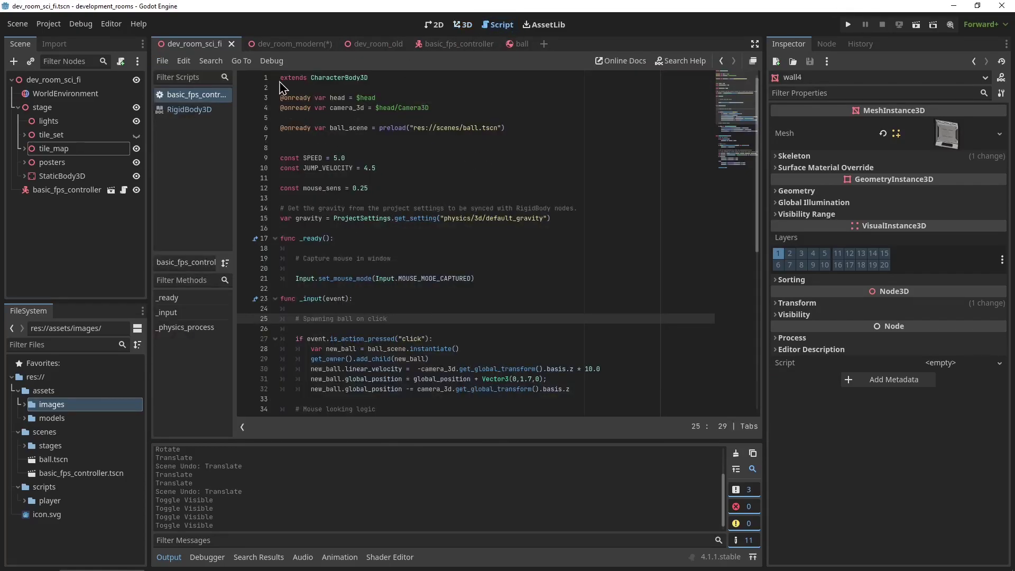
scroll(406, 189, down, 4)
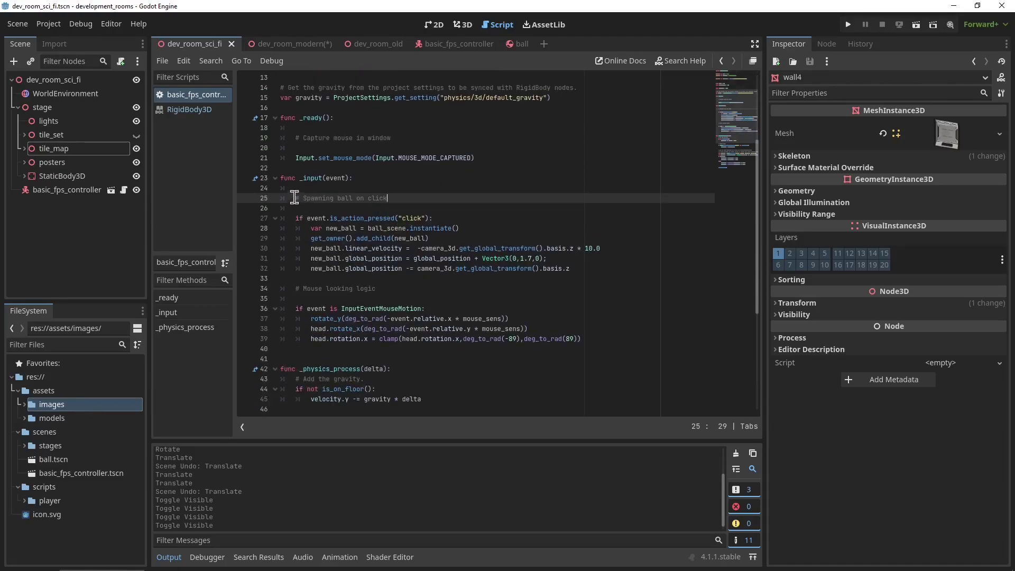
drag(295, 198, 602, 274)
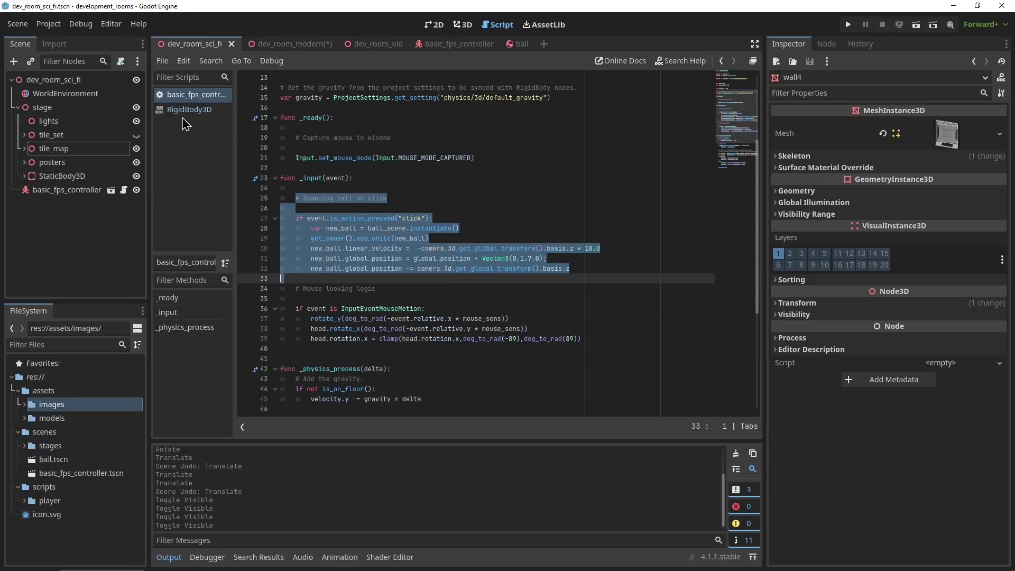
Set the project's main scene to dev_room_old.tscn in the Run project settings.
mouse_move(279, 49)
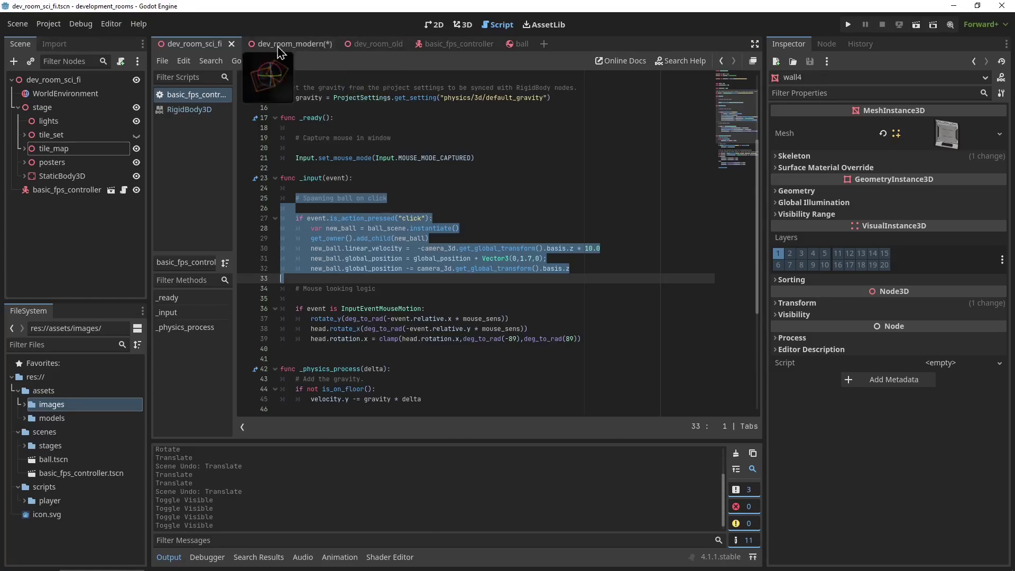
click(48, 26)
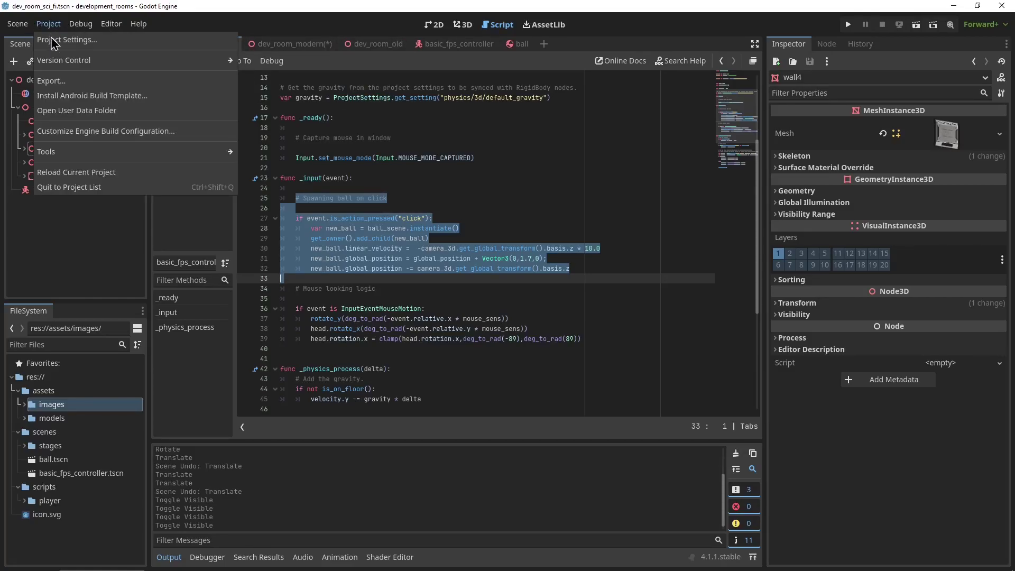
click(55, 40)
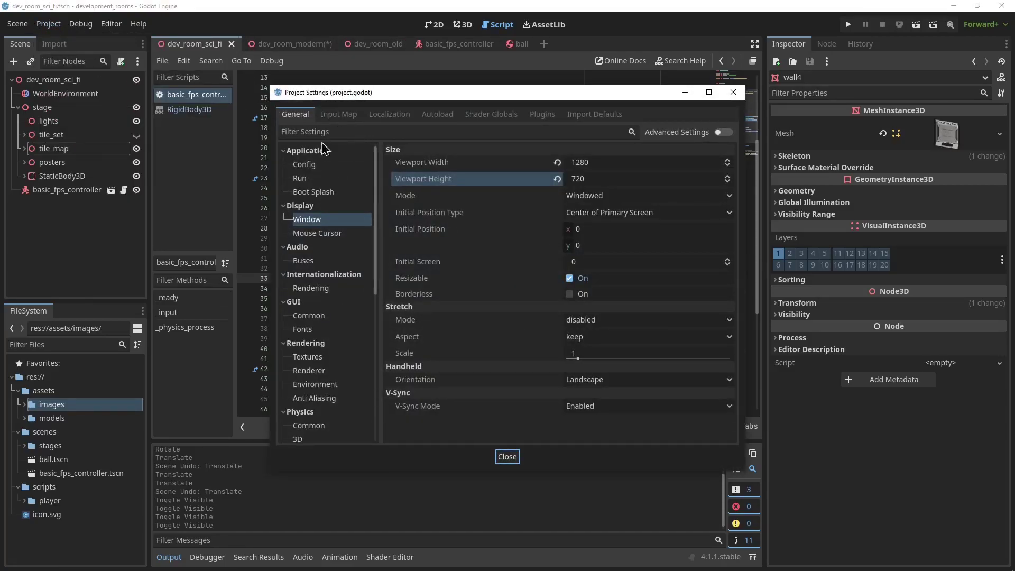
click(300, 180)
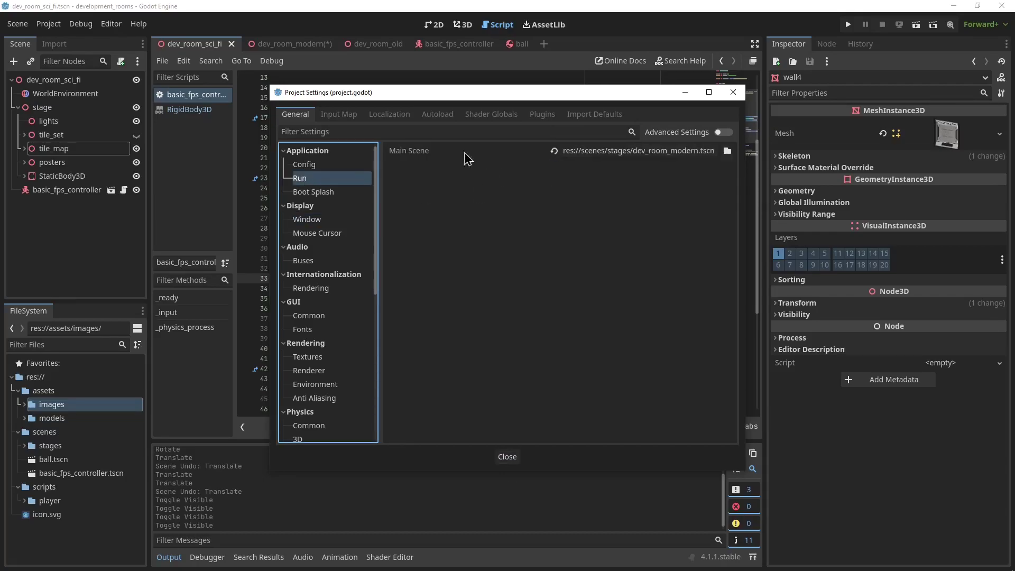
click(727, 152)
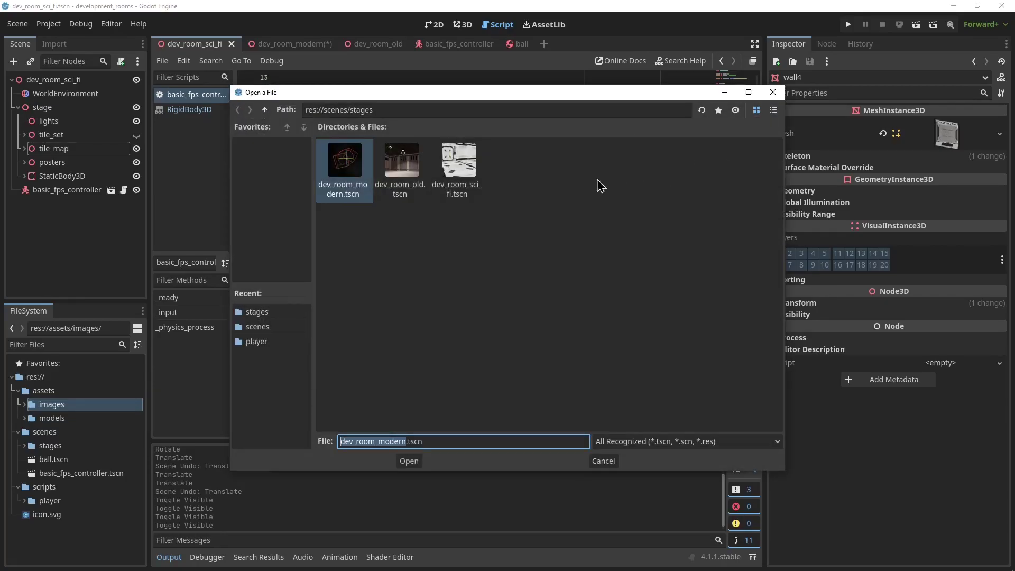
click(416, 165)
click(408, 461)
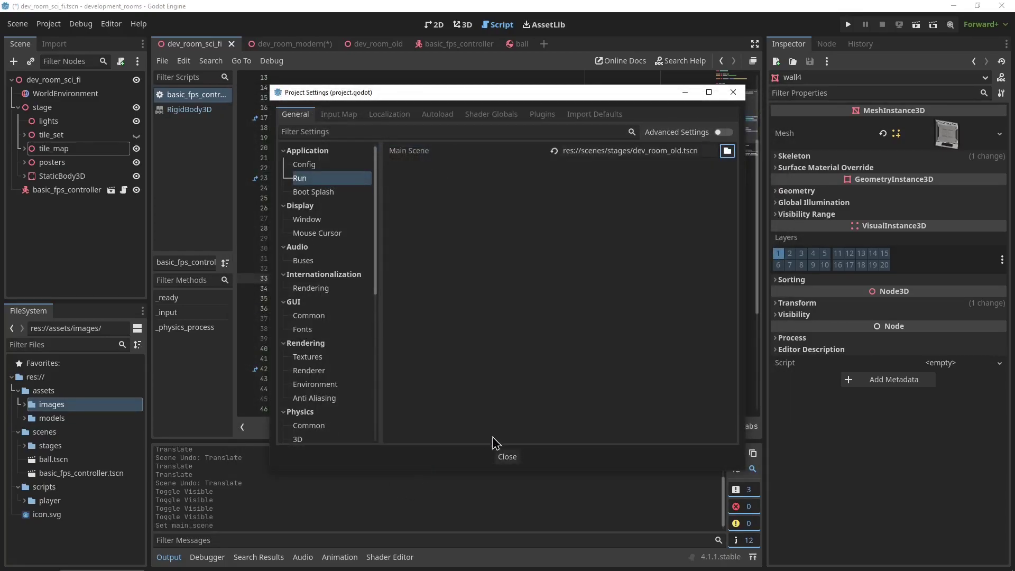
click(509, 455)
Run the project and walk around the old room while throwing balls.
click(848, 24)
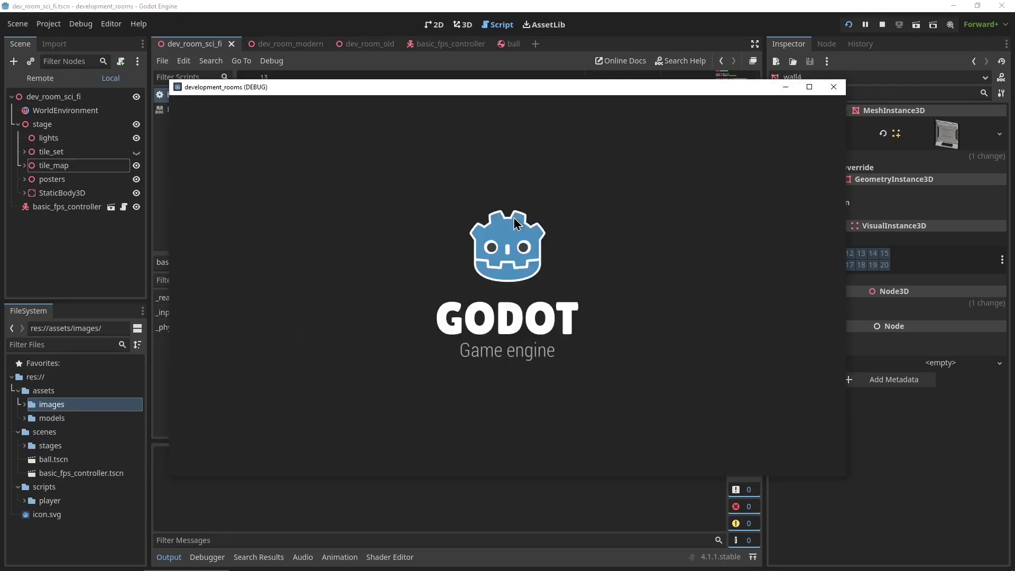
key(w)
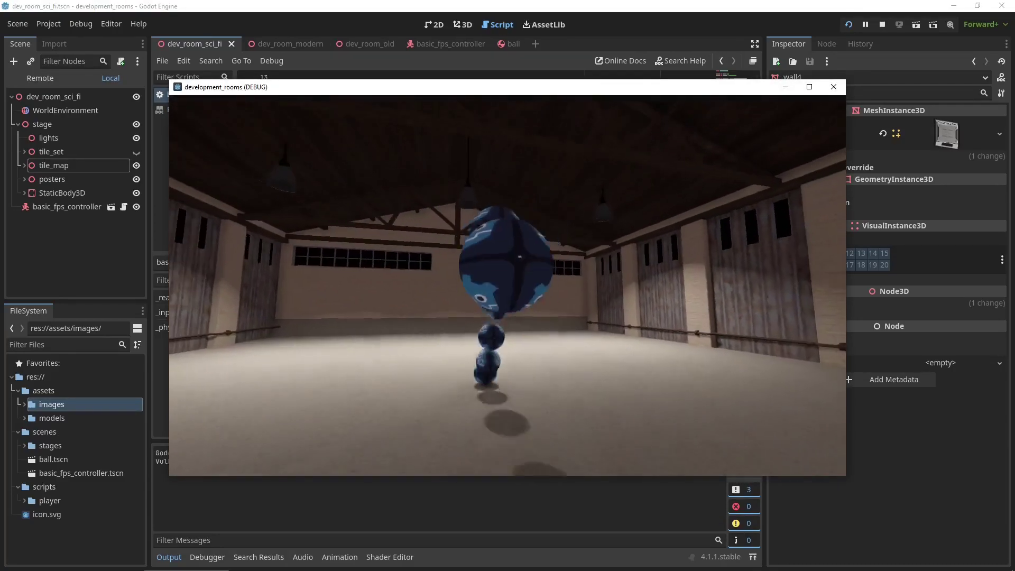
key(w)
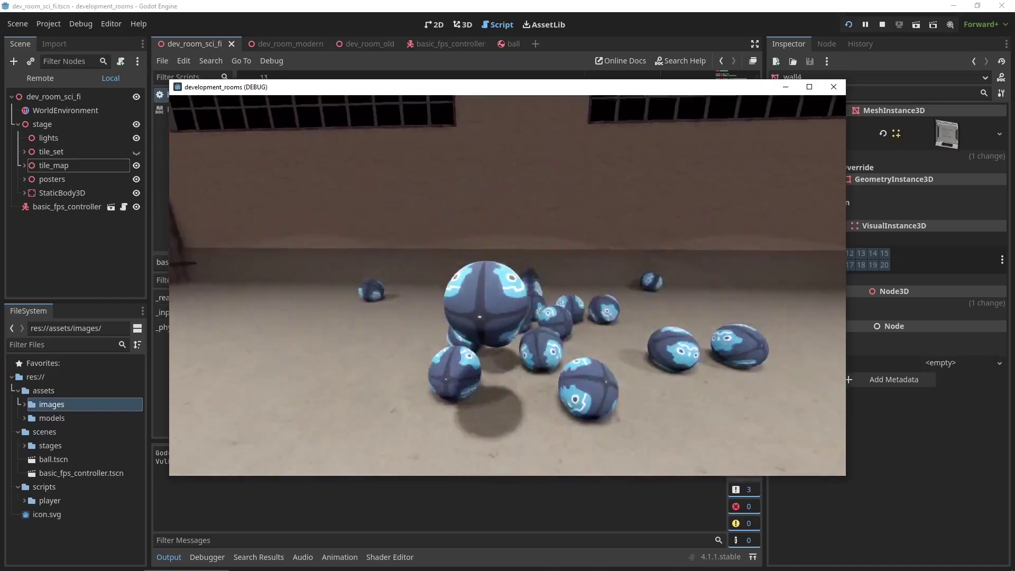
key(w)
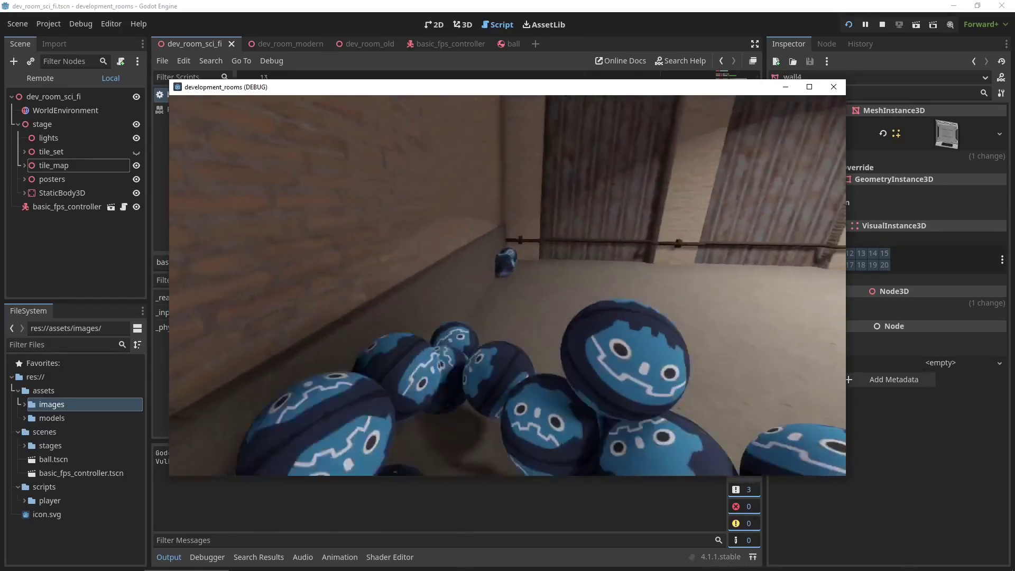
key(s)
key(w)
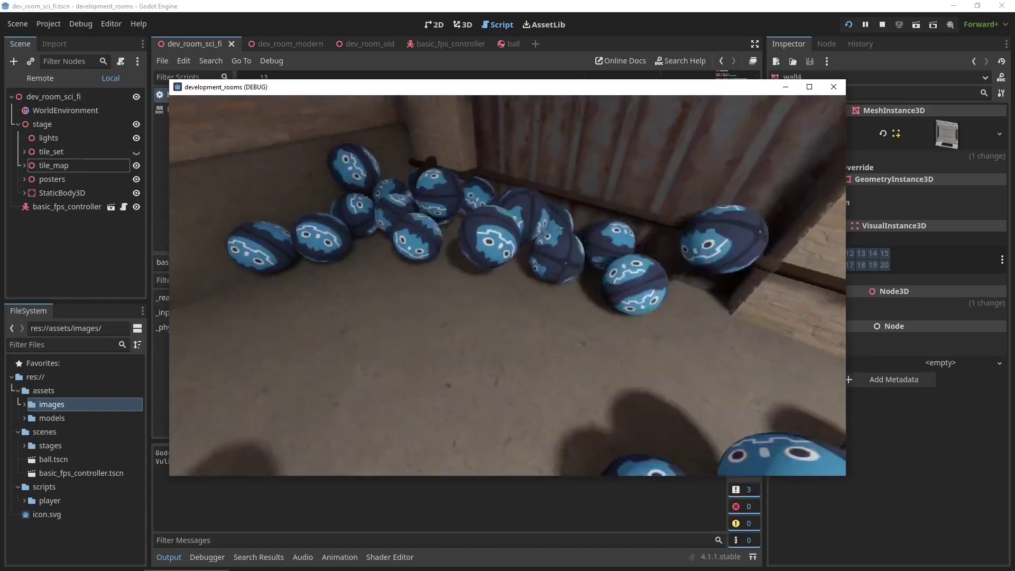